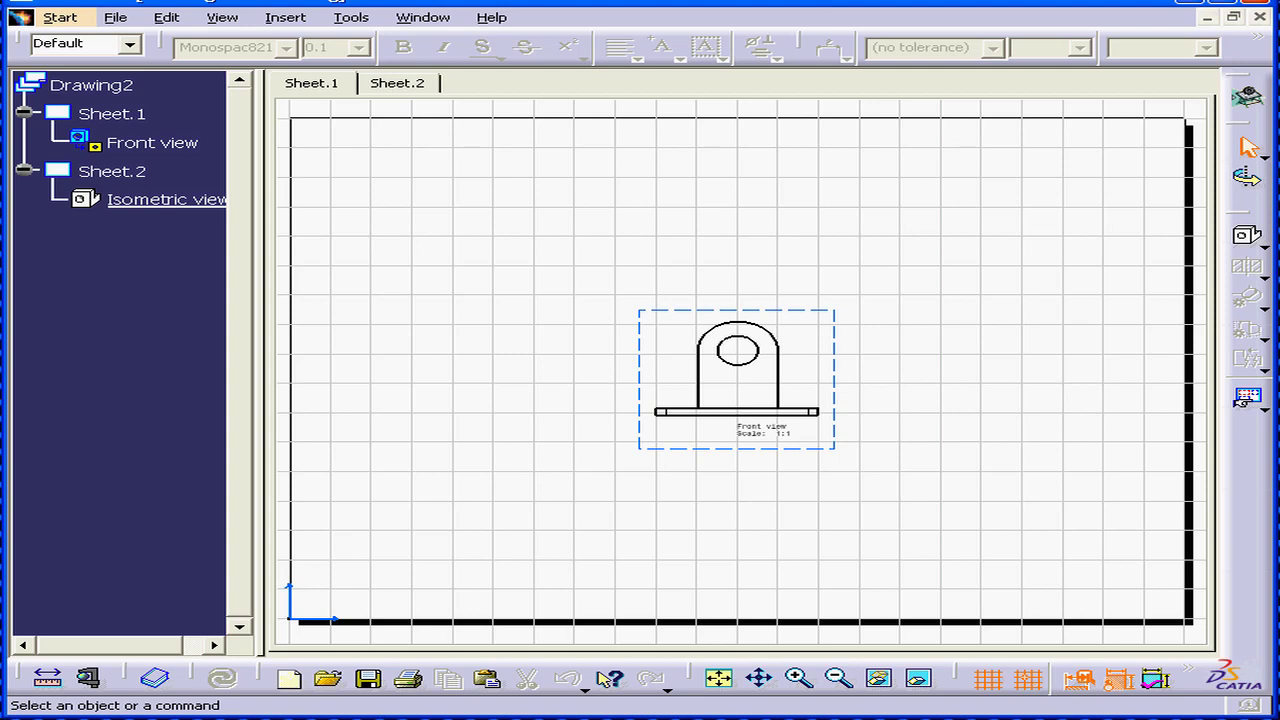
# Open Page Setup for Sheet.1, showing ANSI format C, 17 x 22 in, landscape
pyautogui.click(116, 19)
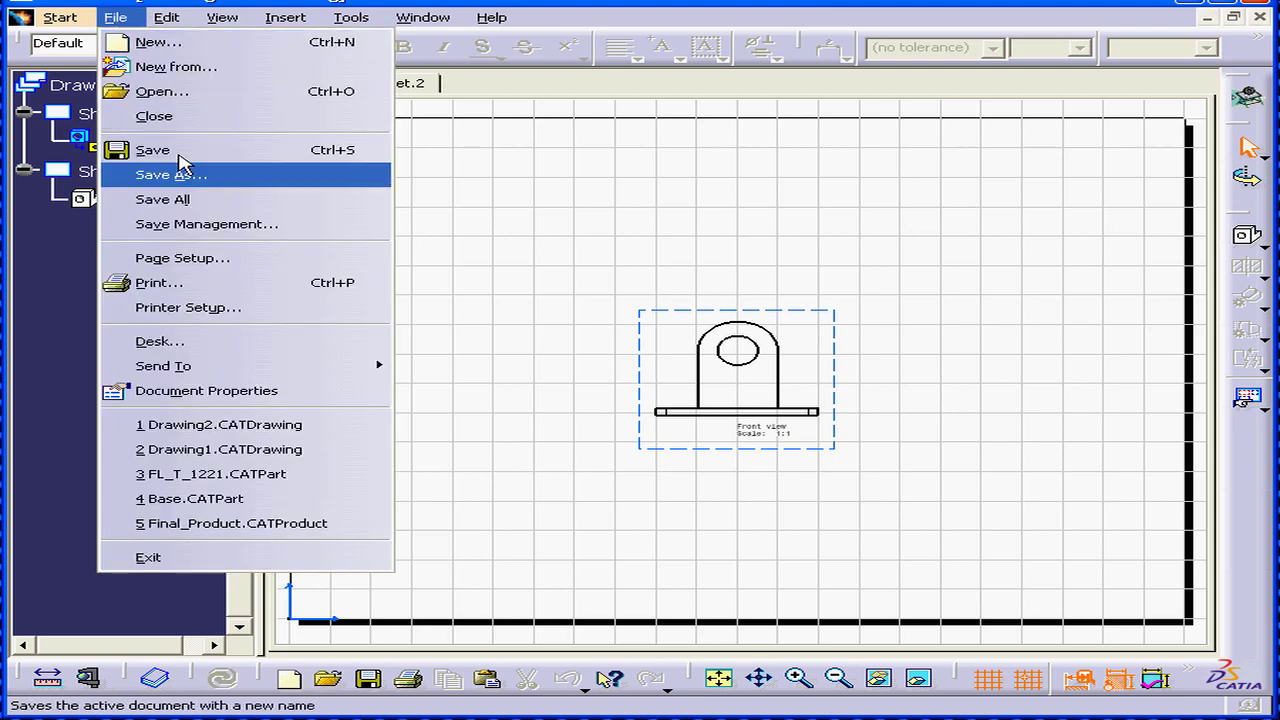
pyautogui.click(226, 260)
pyautogui.moveTo(567, 183); pyautogui.dragTo(843, 249)
# Load Drawing1.CATDrawing as a background source and preview it, then cancel the insertion
pyautogui.click(897, 466)
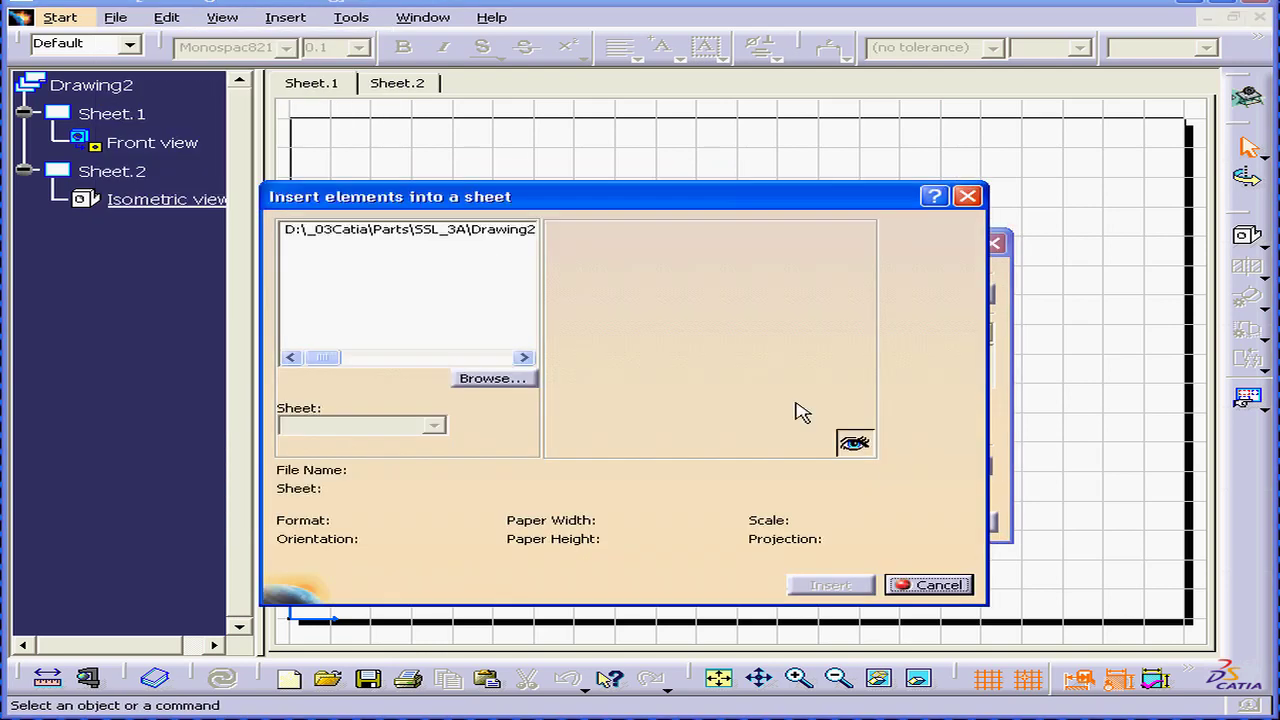
pyautogui.moveTo(566, 194); pyautogui.dragTo(492, 150)
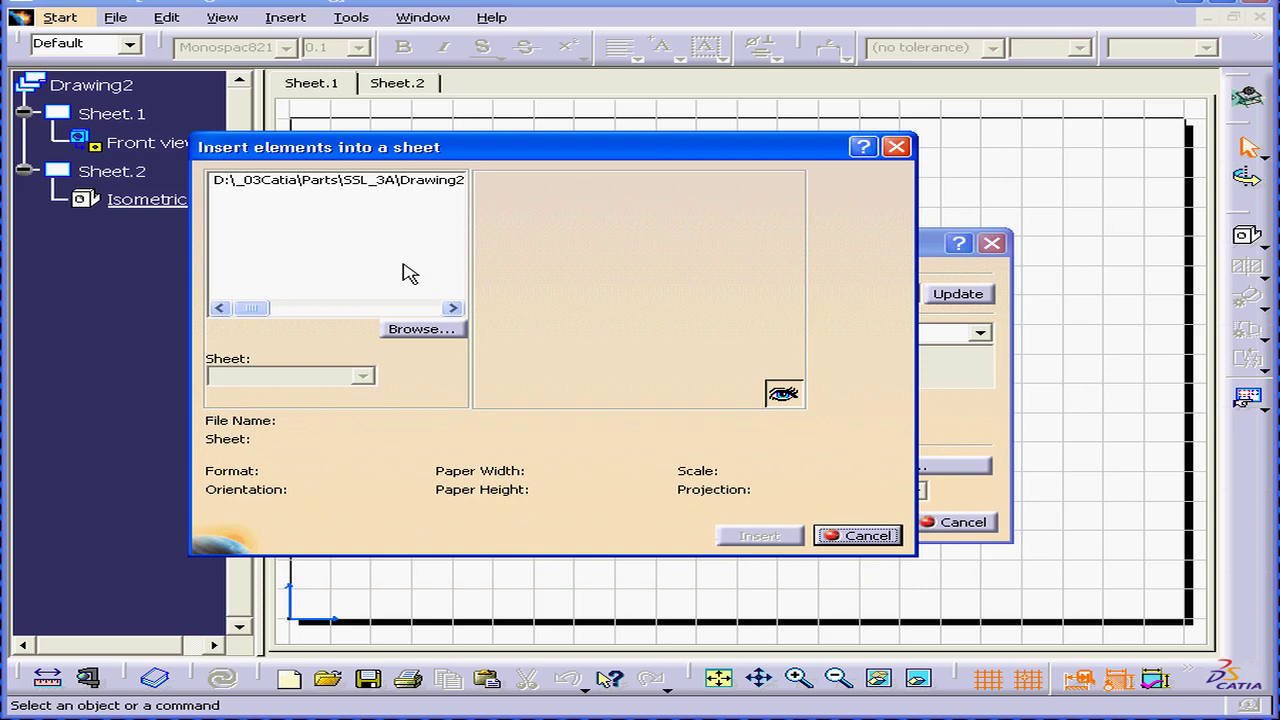
pyautogui.click(426, 331)
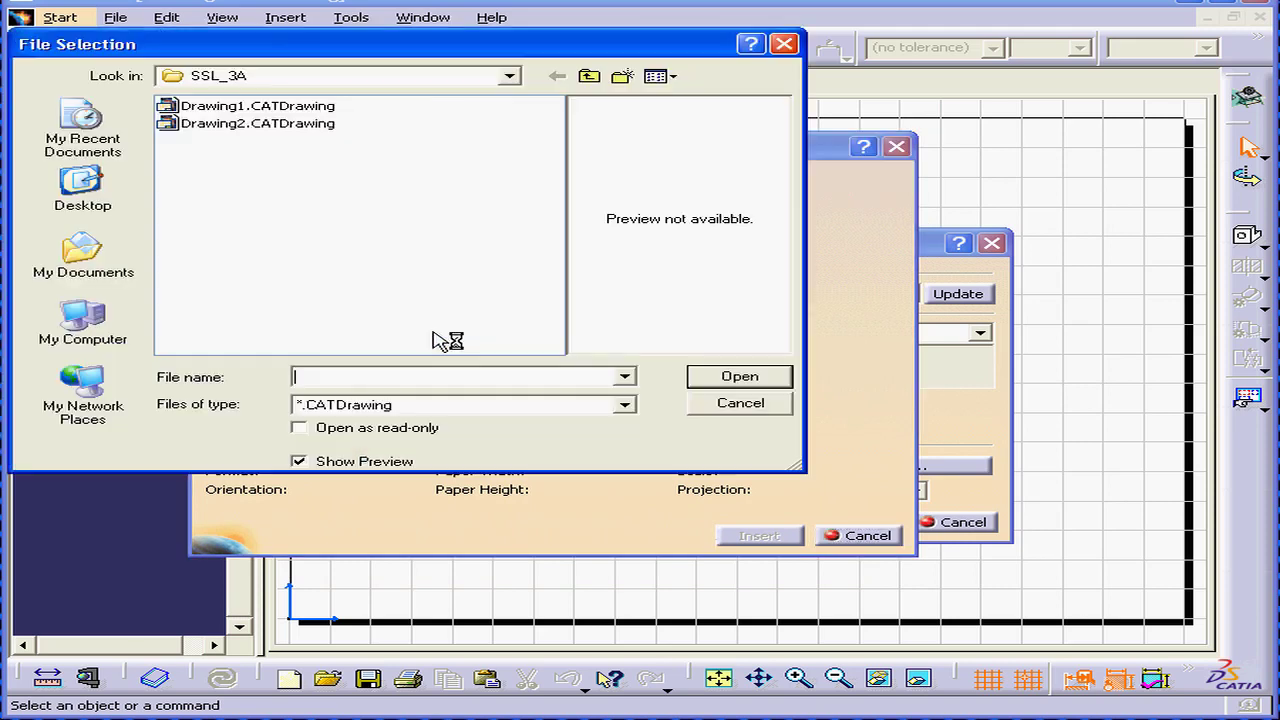
pyautogui.click(290, 108)
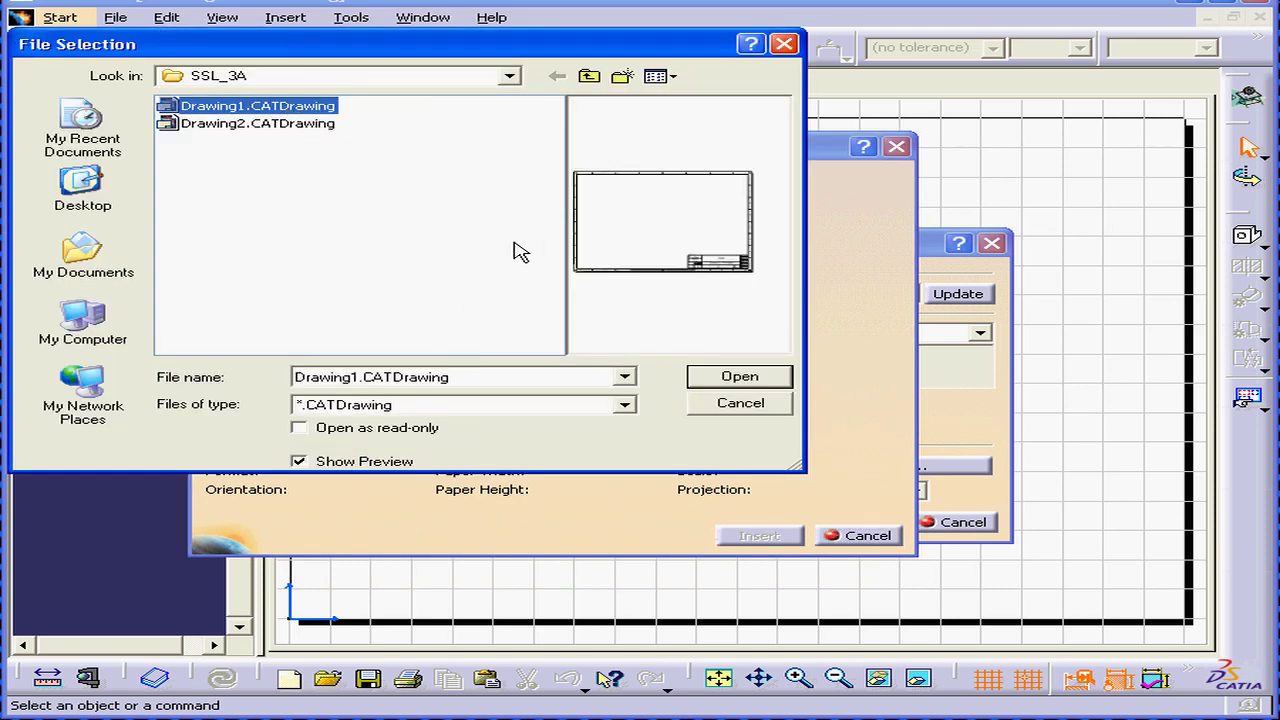
pyautogui.click(752, 376)
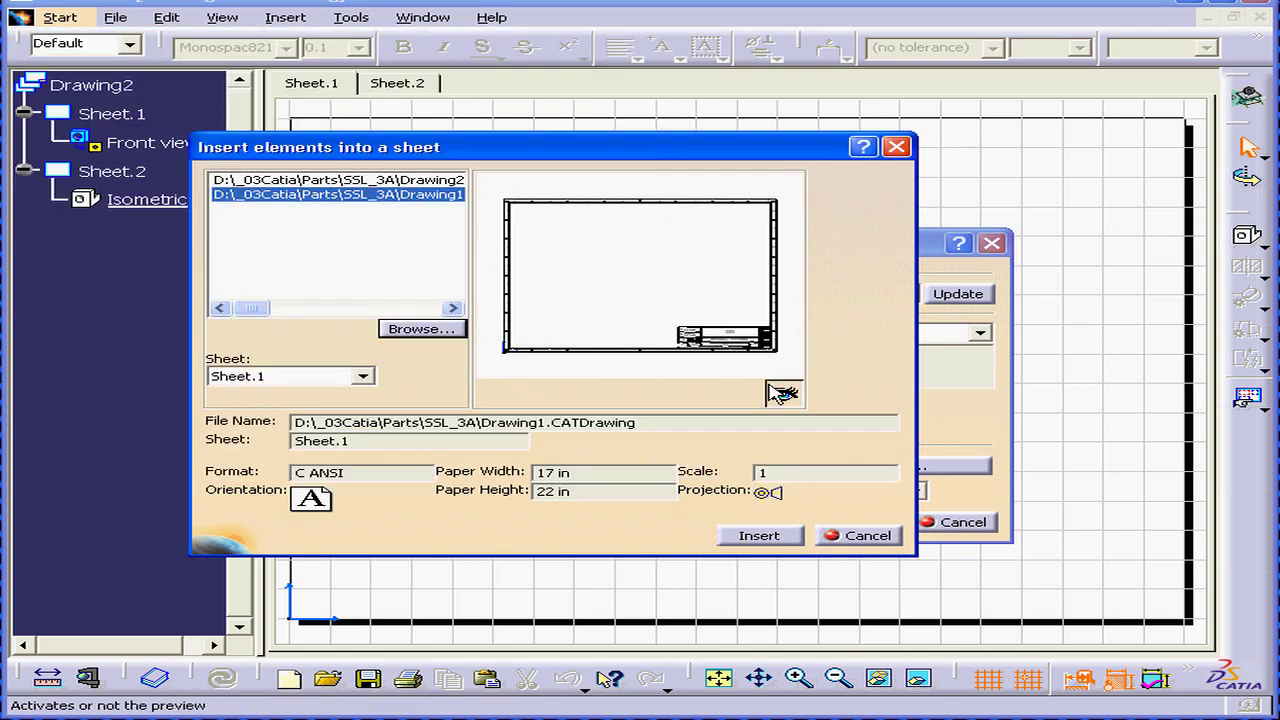
pyautogui.click(784, 395)
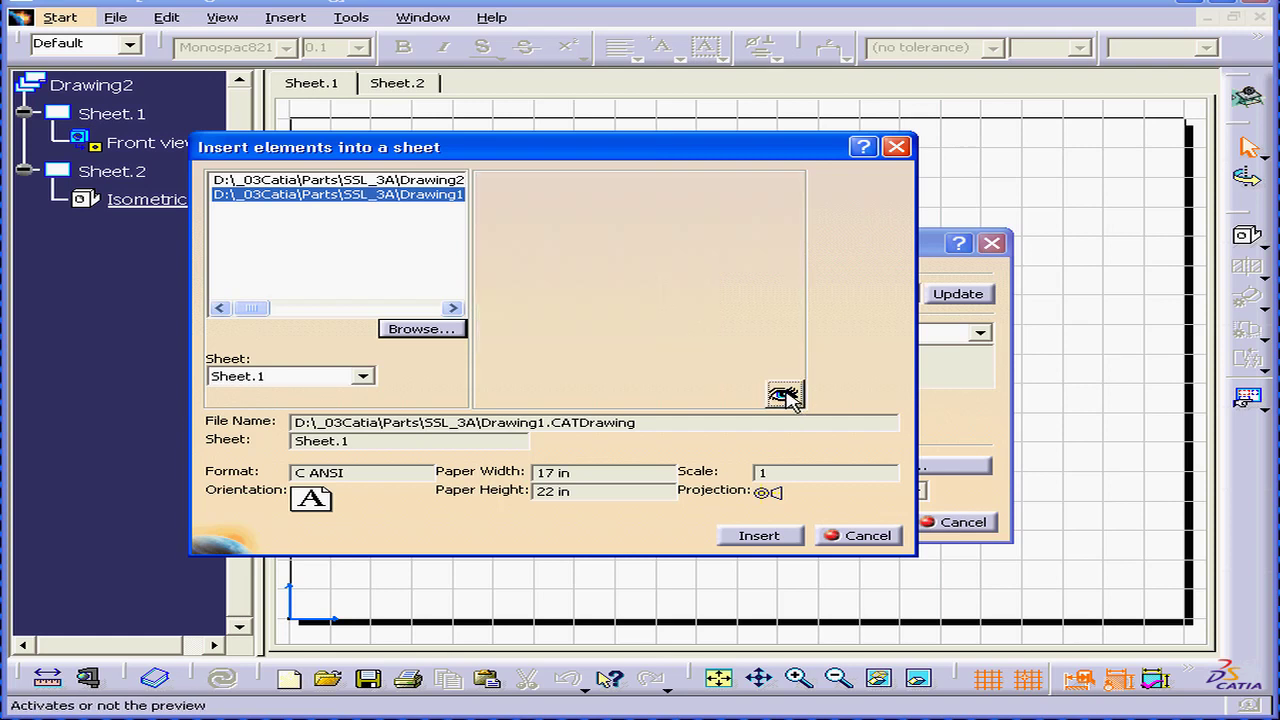
pyautogui.click(784, 395)
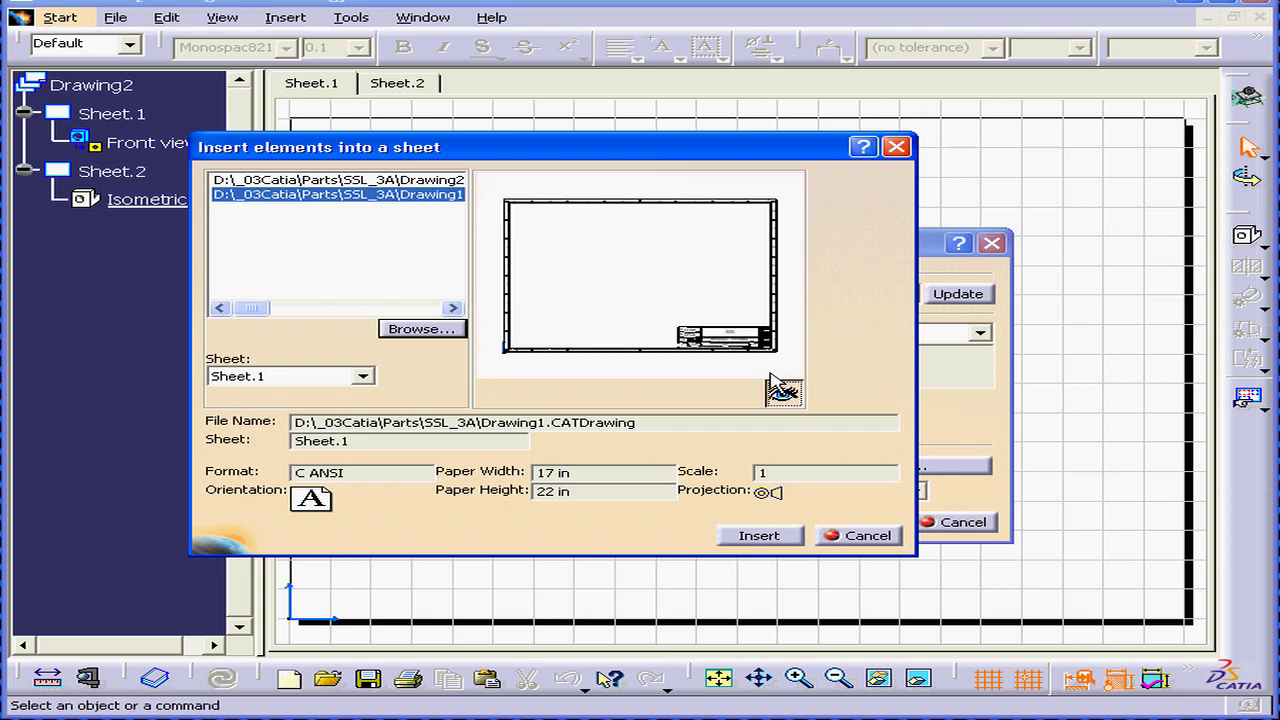
pyautogui.press('Tab')
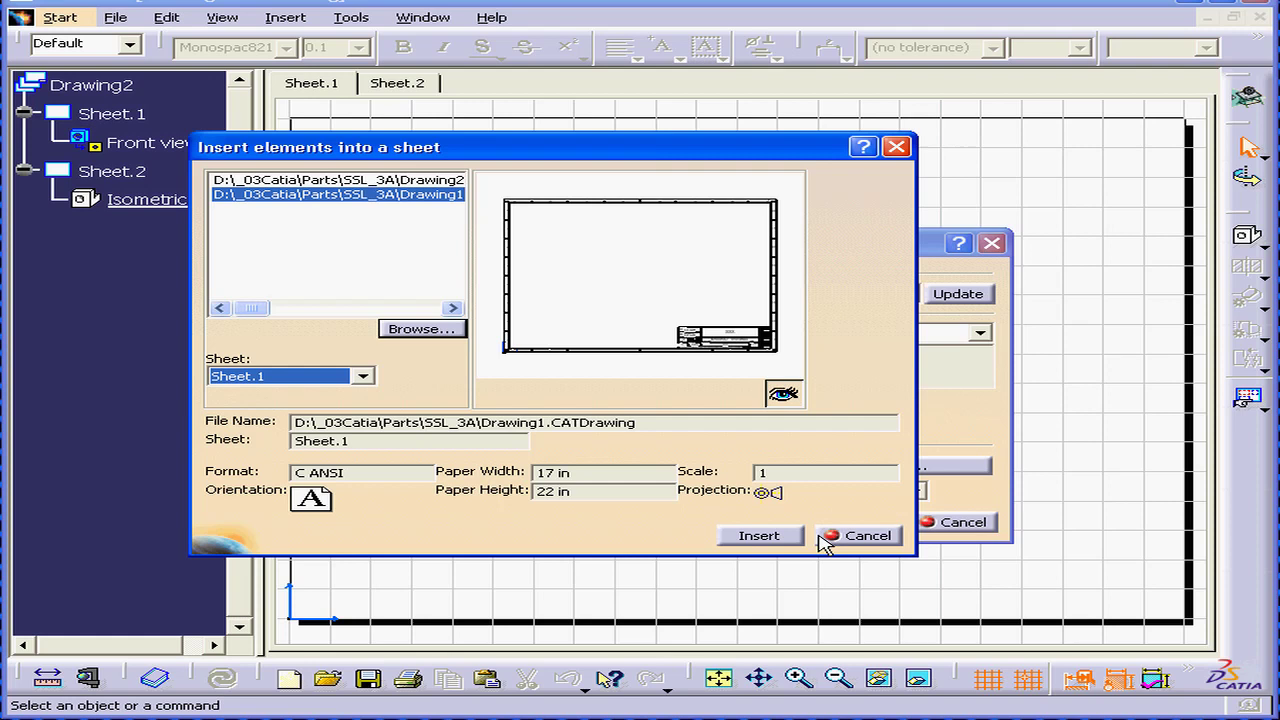
pyautogui.click(822, 540)
# Apply the ANSI C landscape page setup to the current sheet only and confirm
pyautogui.click(915, 492)
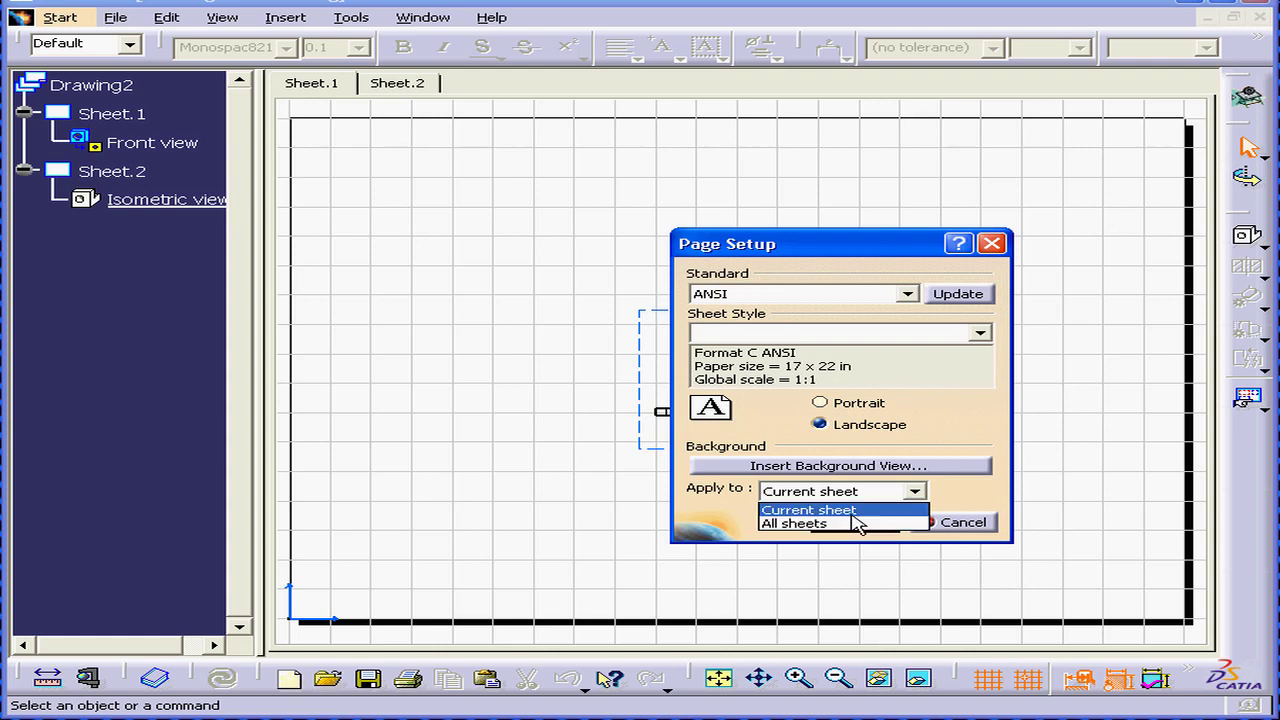
pyautogui.click(853, 511)
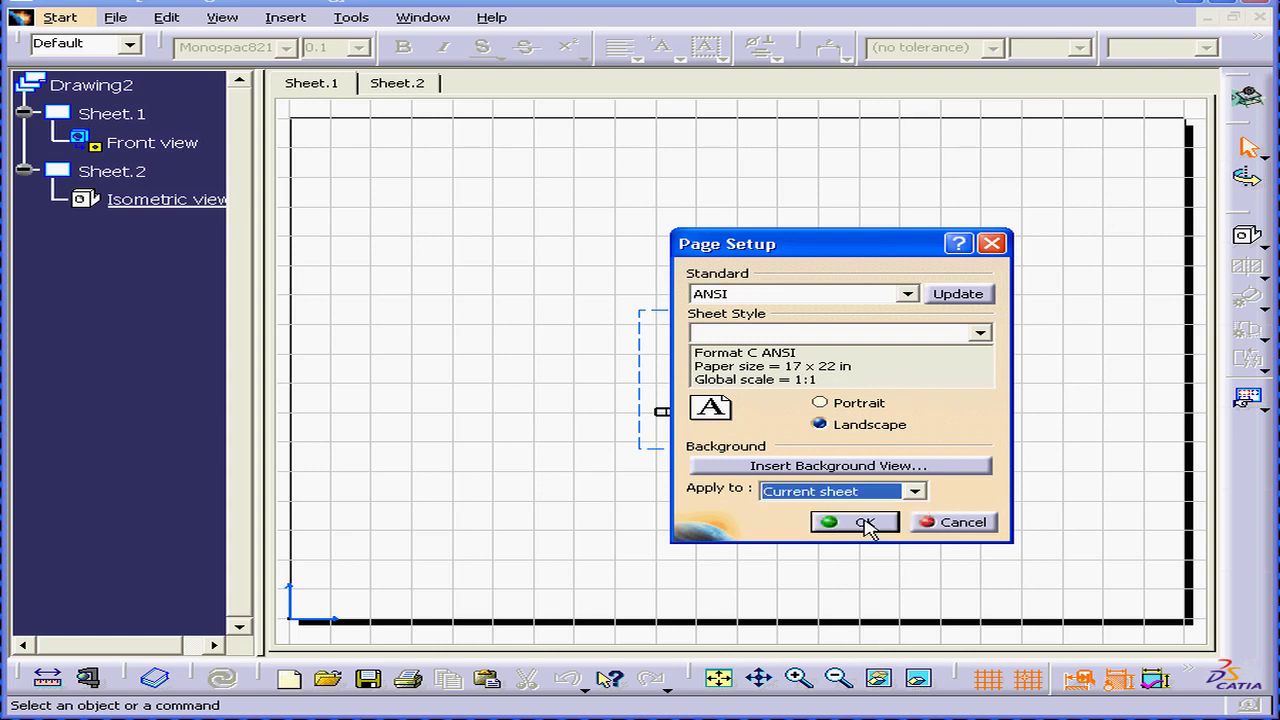
pyautogui.click(864, 523)
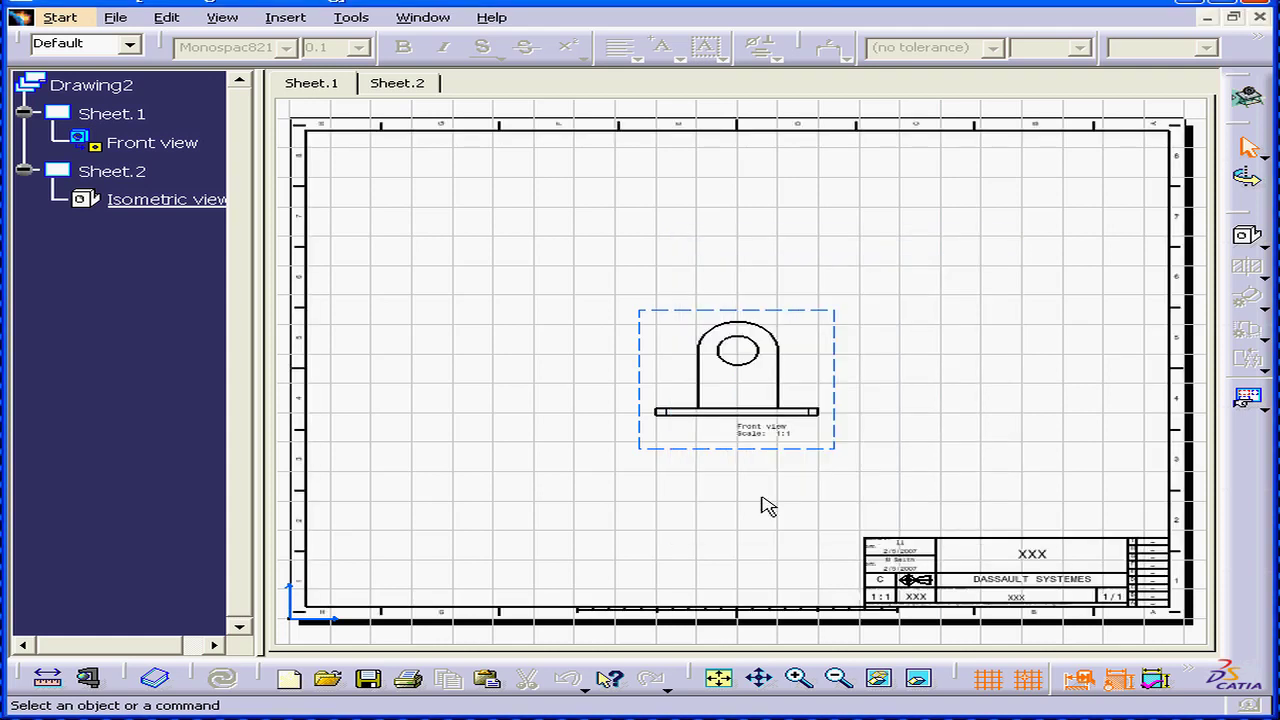
# Switch to Sheet.2 with the isometric view and enter its sheet background
pyautogui.click(406, 84)
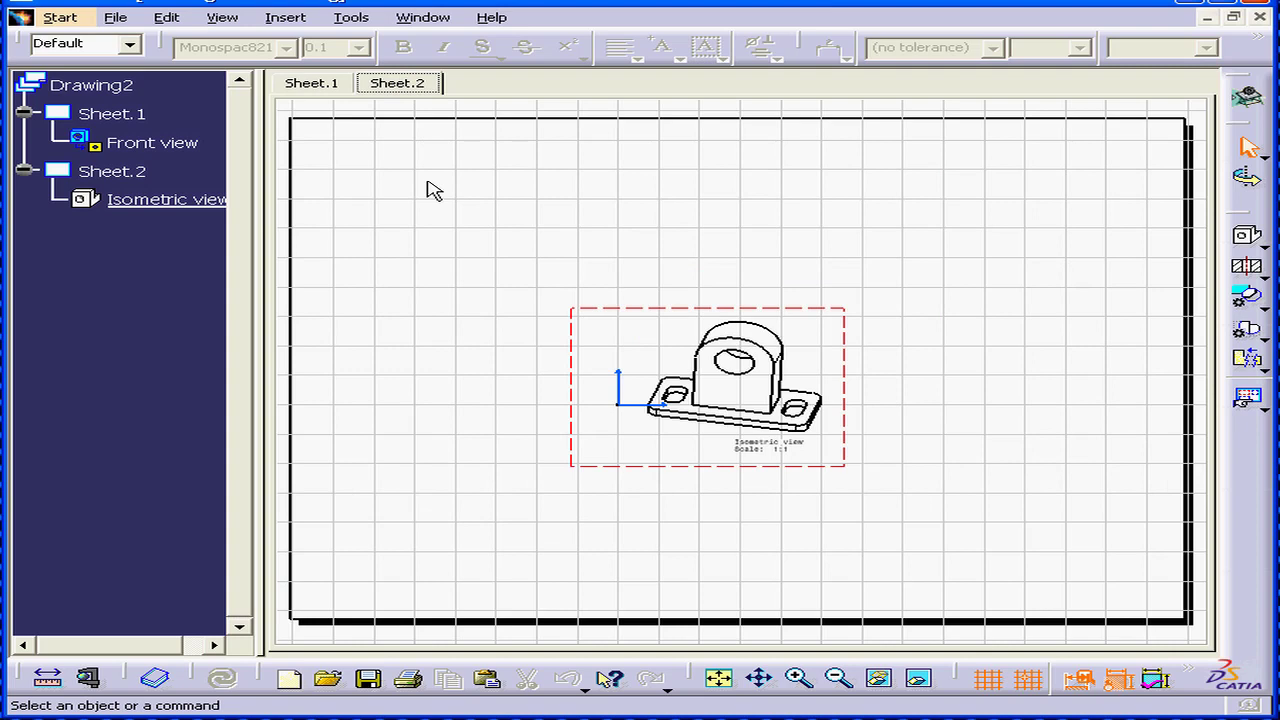
pyautogui.click(458, 305)
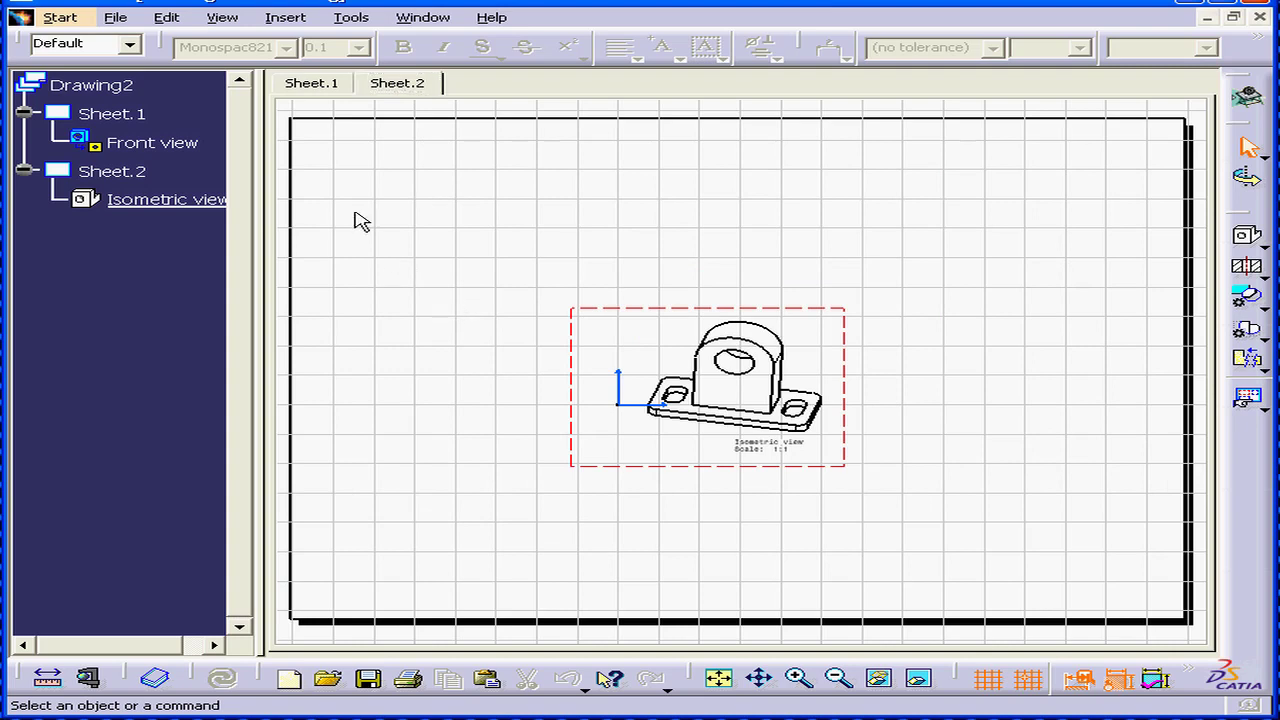
pyautogui.click(172, 19)
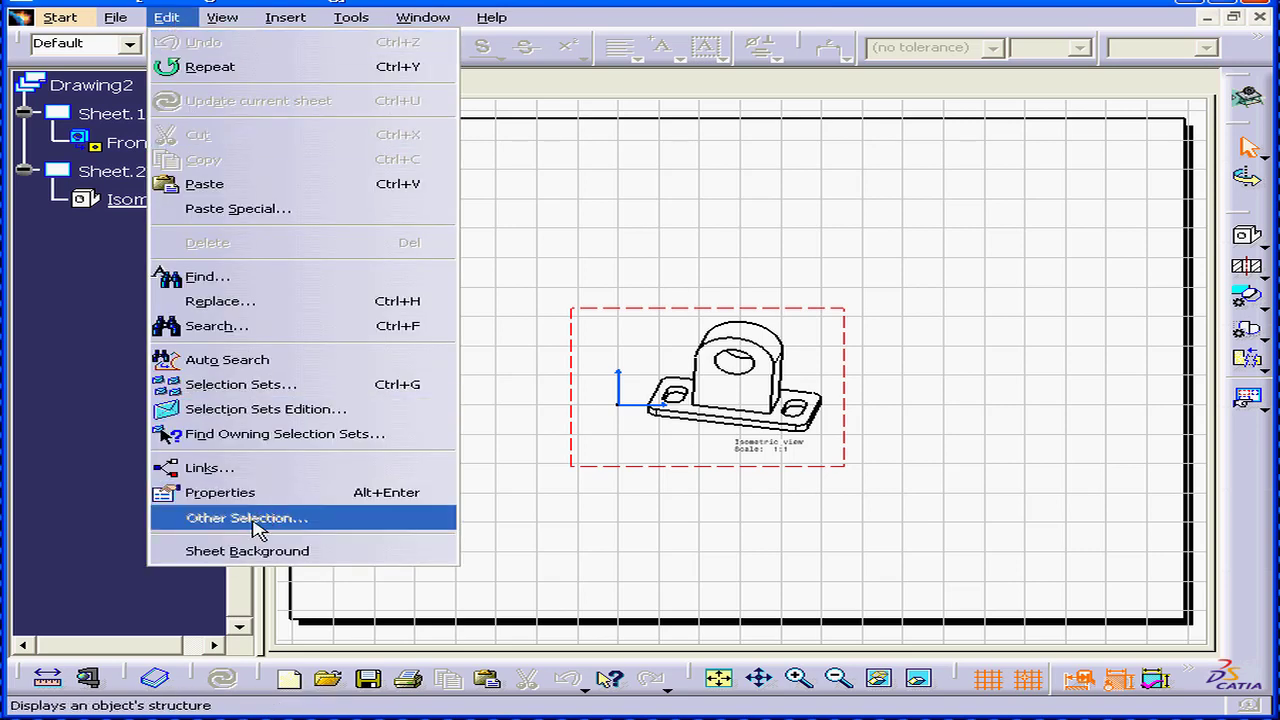
pyautogui.click(252, 560)
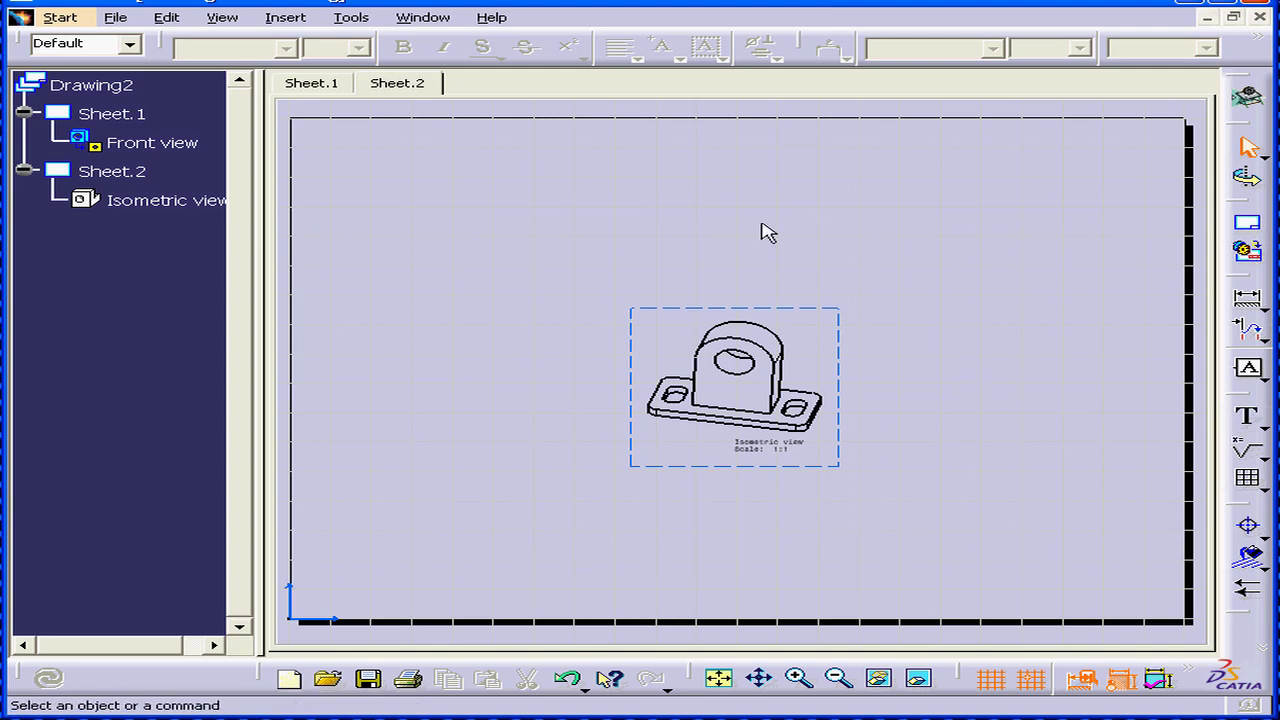
# Float the frame creation toolbar over the sheet, then close it
pyautogui.click(1248, 216)
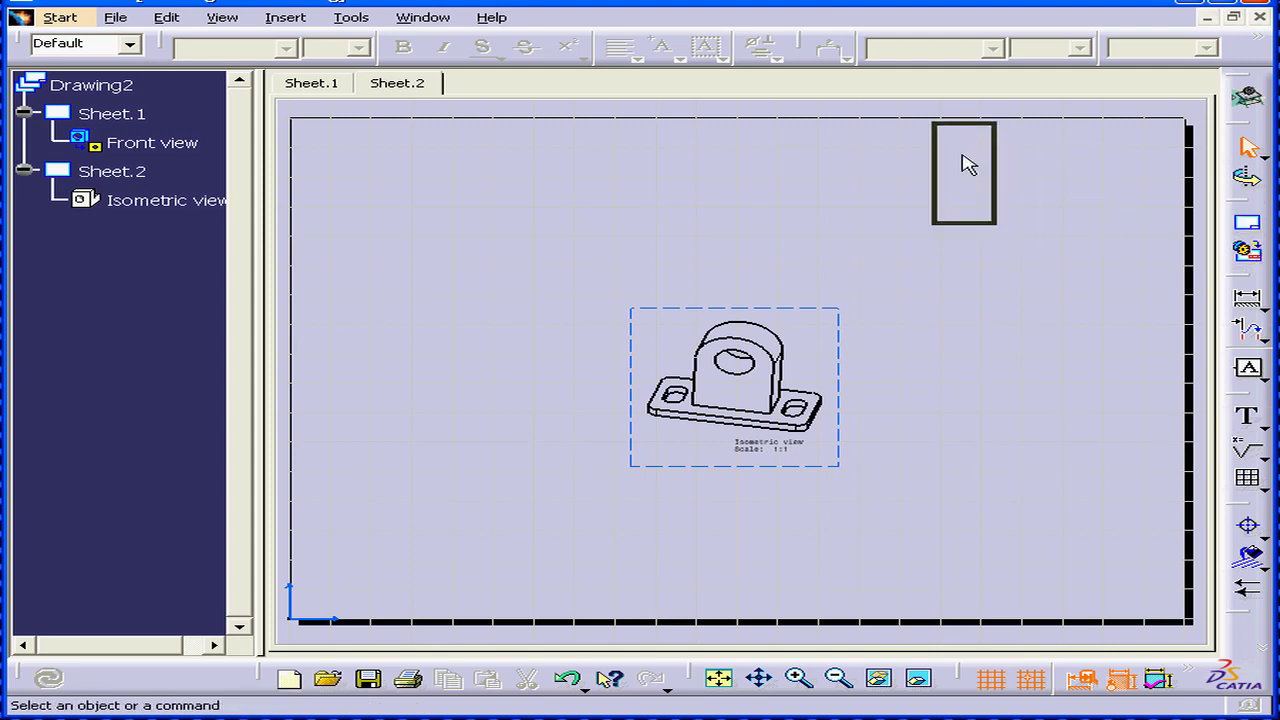
pyautogui.moveTo(968, 165); pyautogui.dragTo(912, 172)
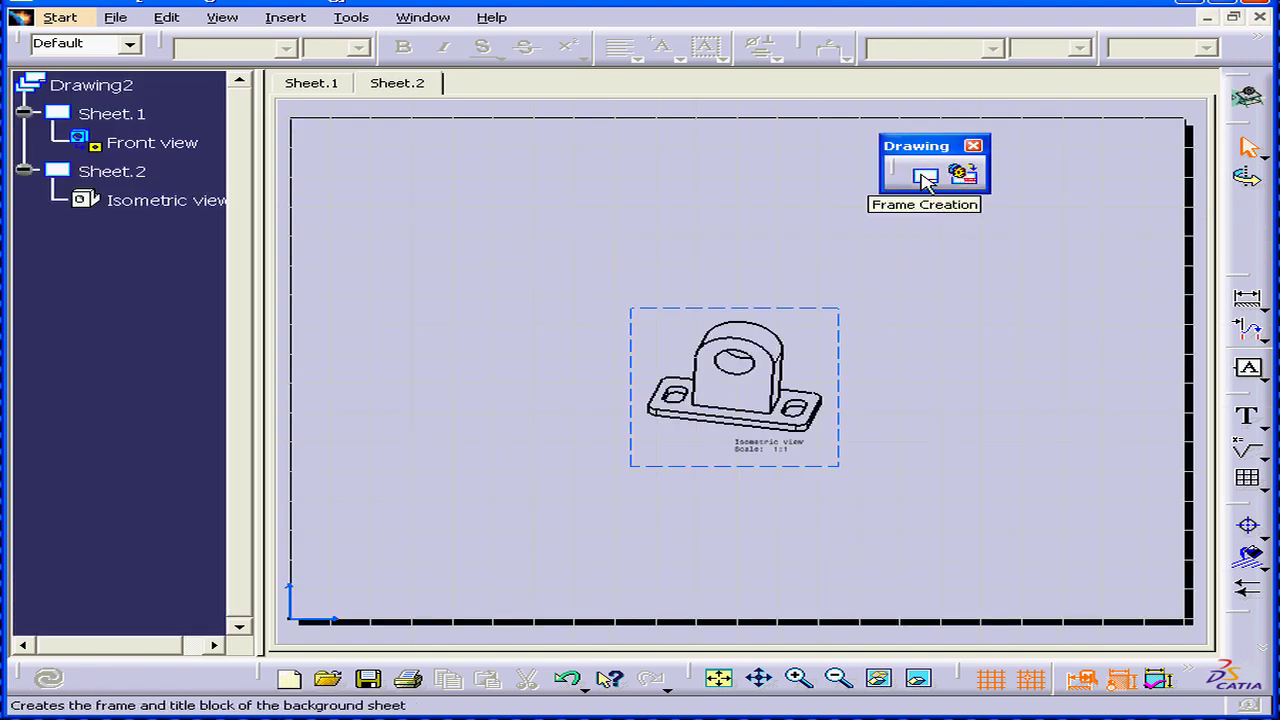
pyautogui.click(973, 147)
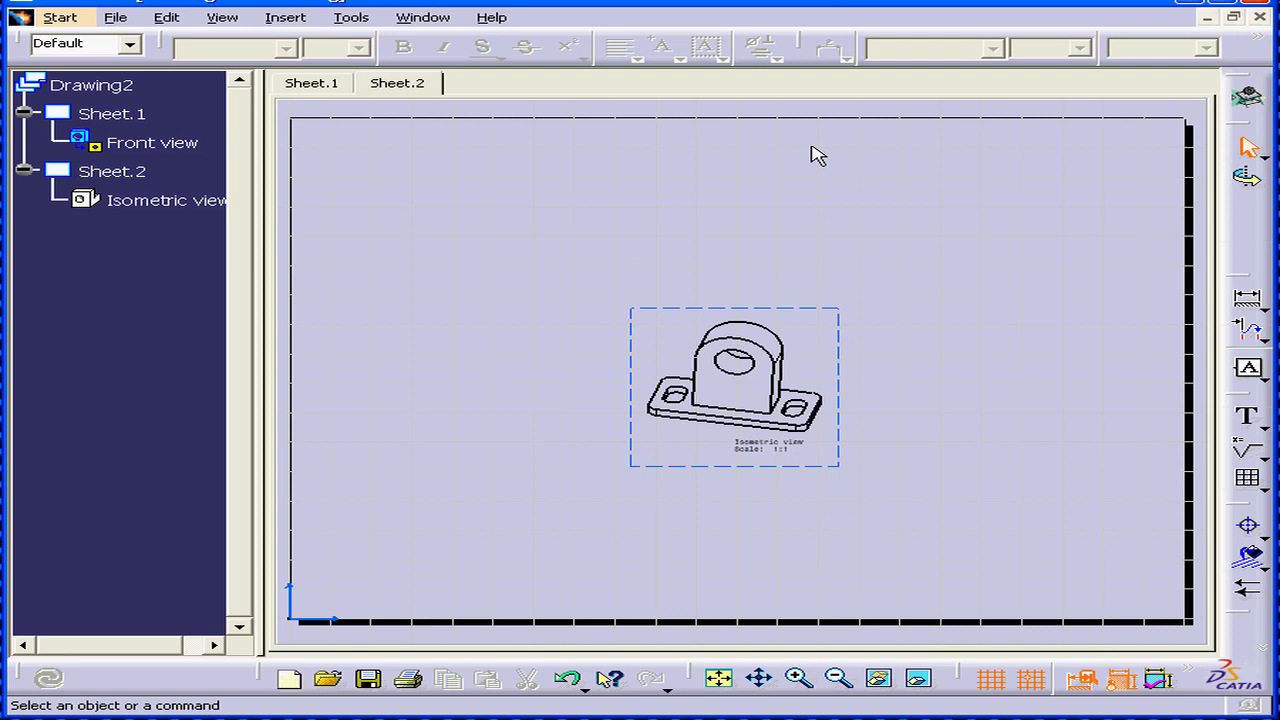
# Insert the Drawing_Titleblock_Sample1 frame and title block using the Creation action
pyautogui.click(284, 20)
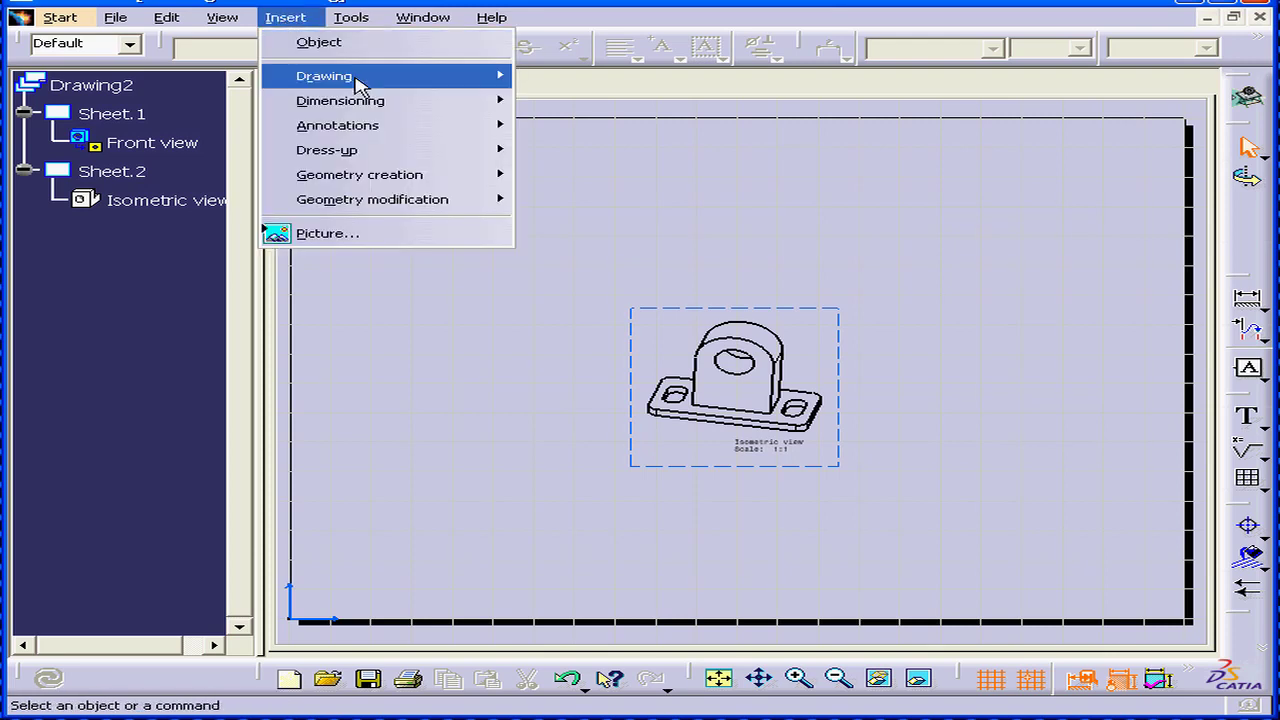
pyautogui.moveTo(360, 78)
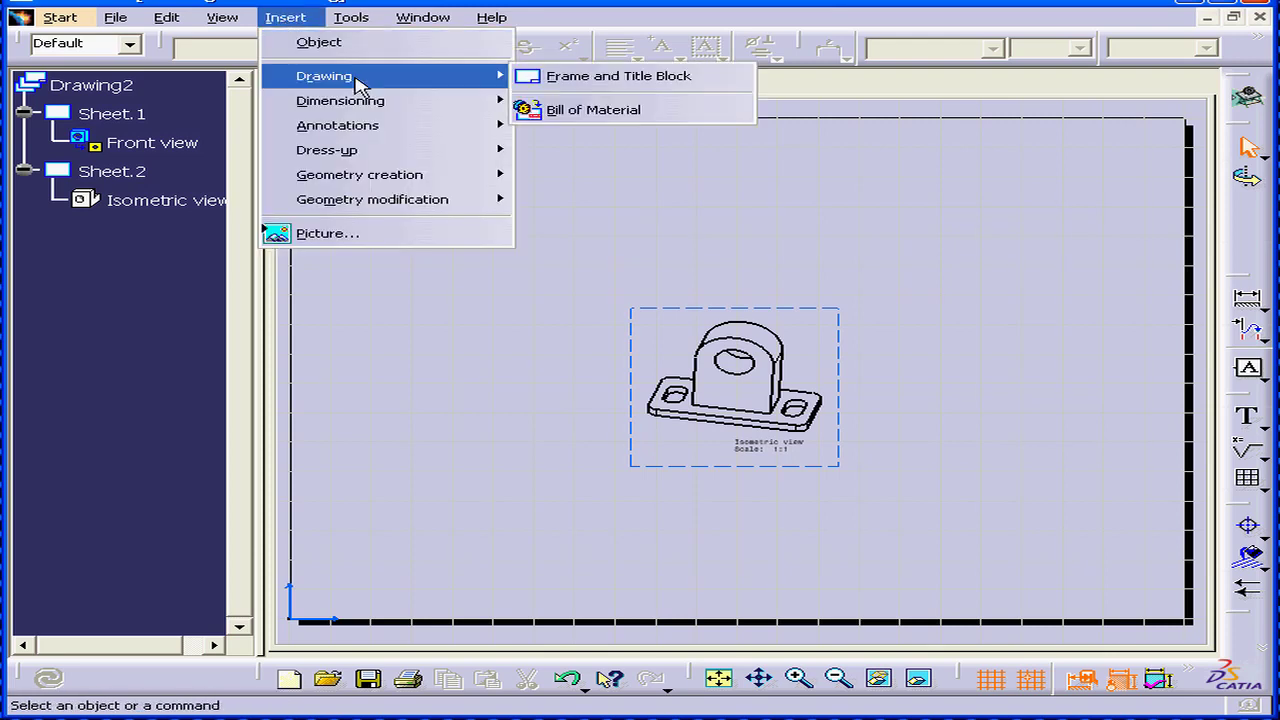
pyautogui.click(588, 80)
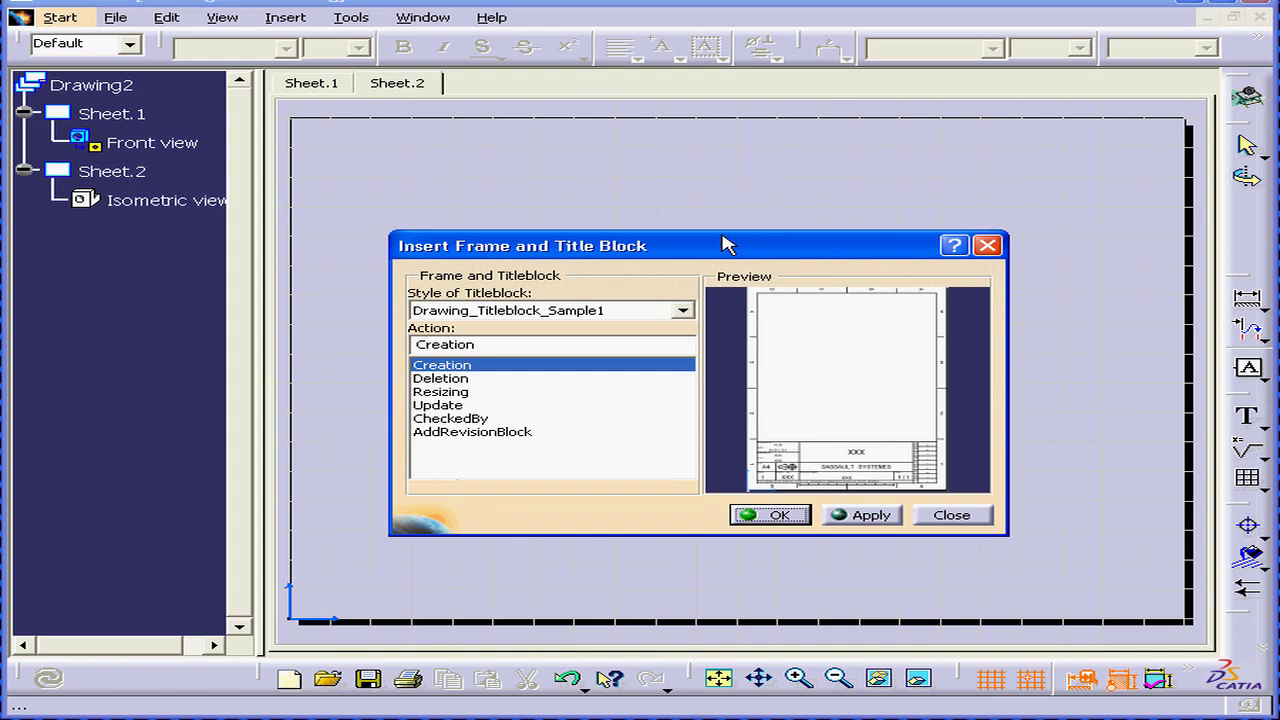
pyautogui.moveTo(723, 240); pyautogui.dragTo(875, 219)
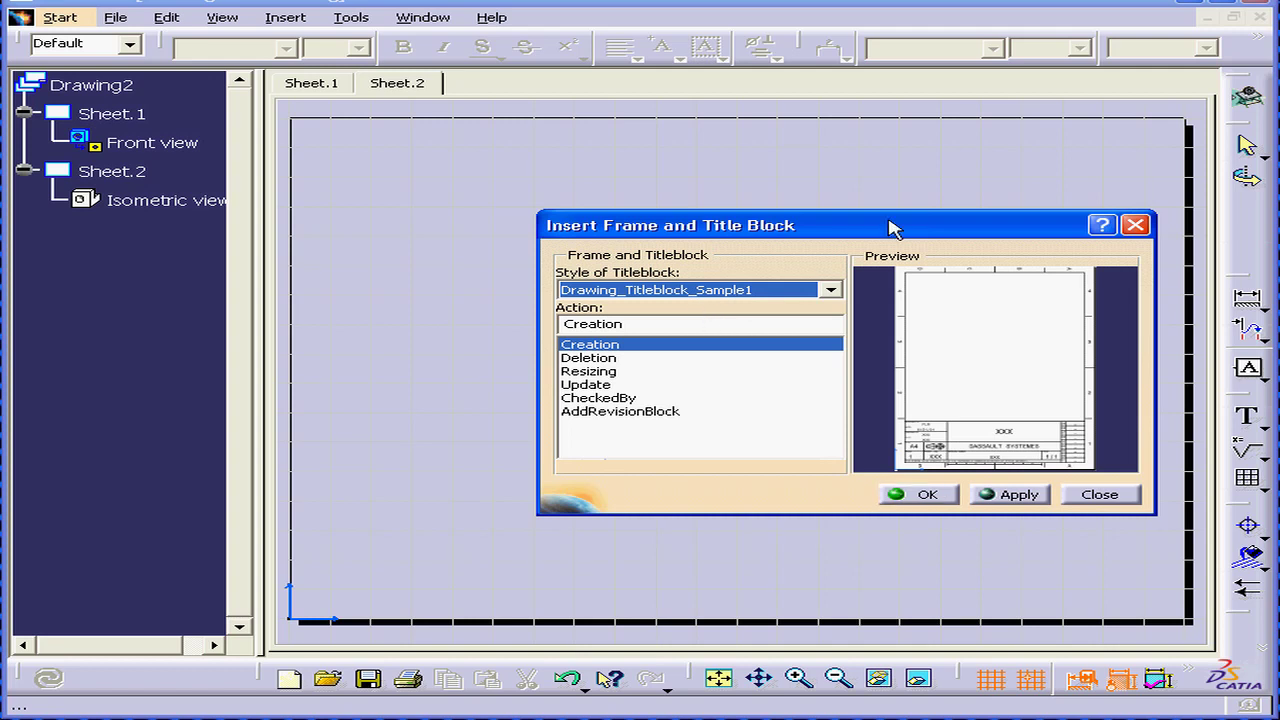
pyautogui.click(1017, 494)
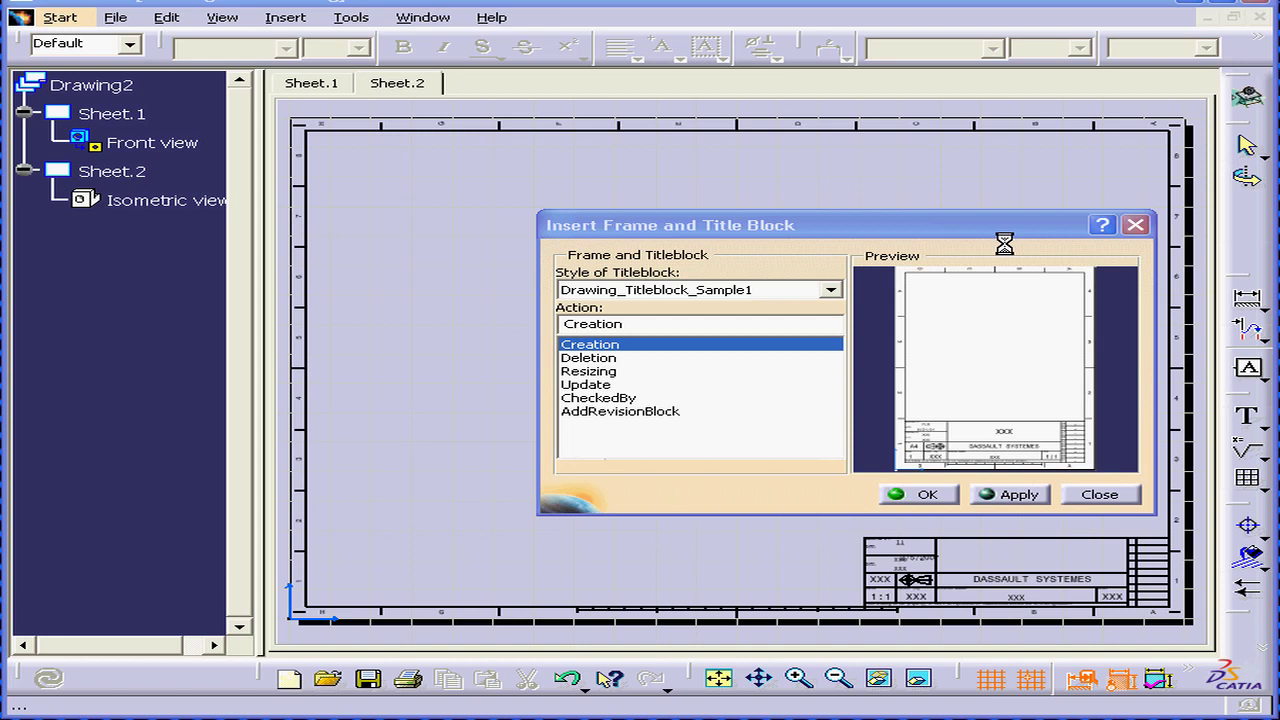
pyautogui.moveTo(997, 227); pyautogui.dragTo(890, 215)
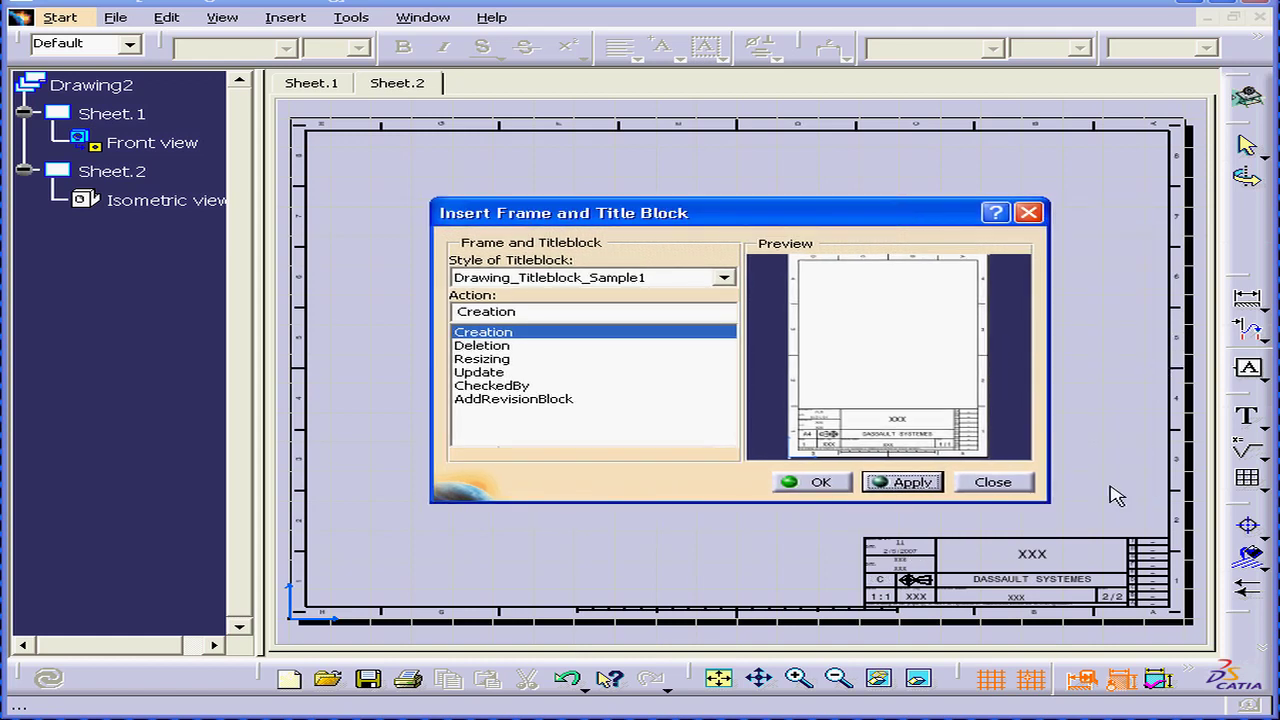
# Add revision row A, accepting the default reviewer name XXX and comment
pyautogui.click(536, 400)
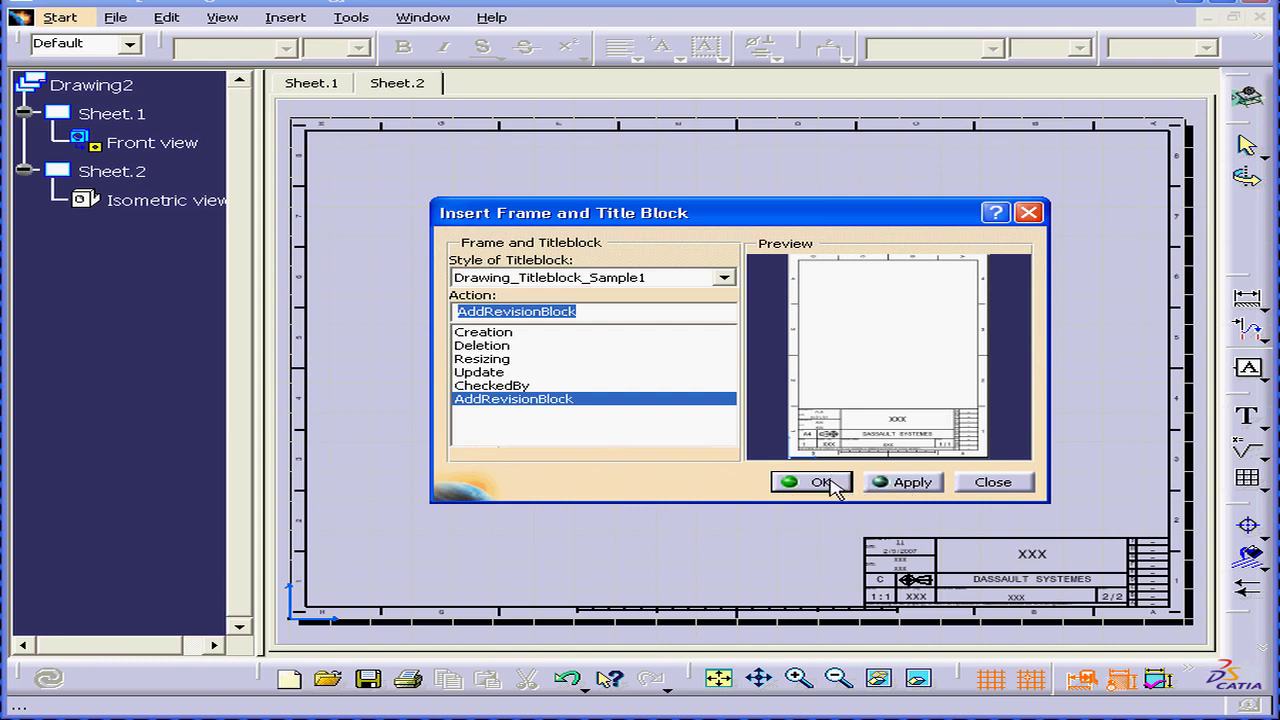
pyautogui.click(912, 482)
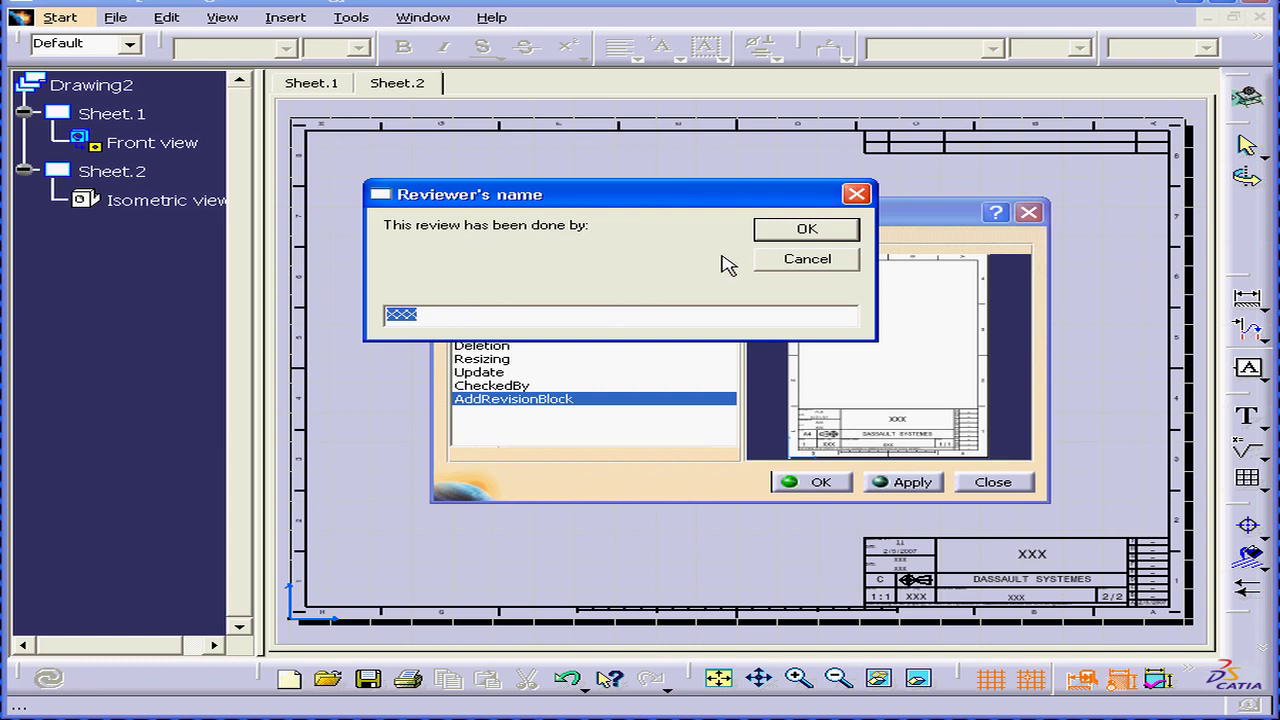
pyautogui.click(806, 231)
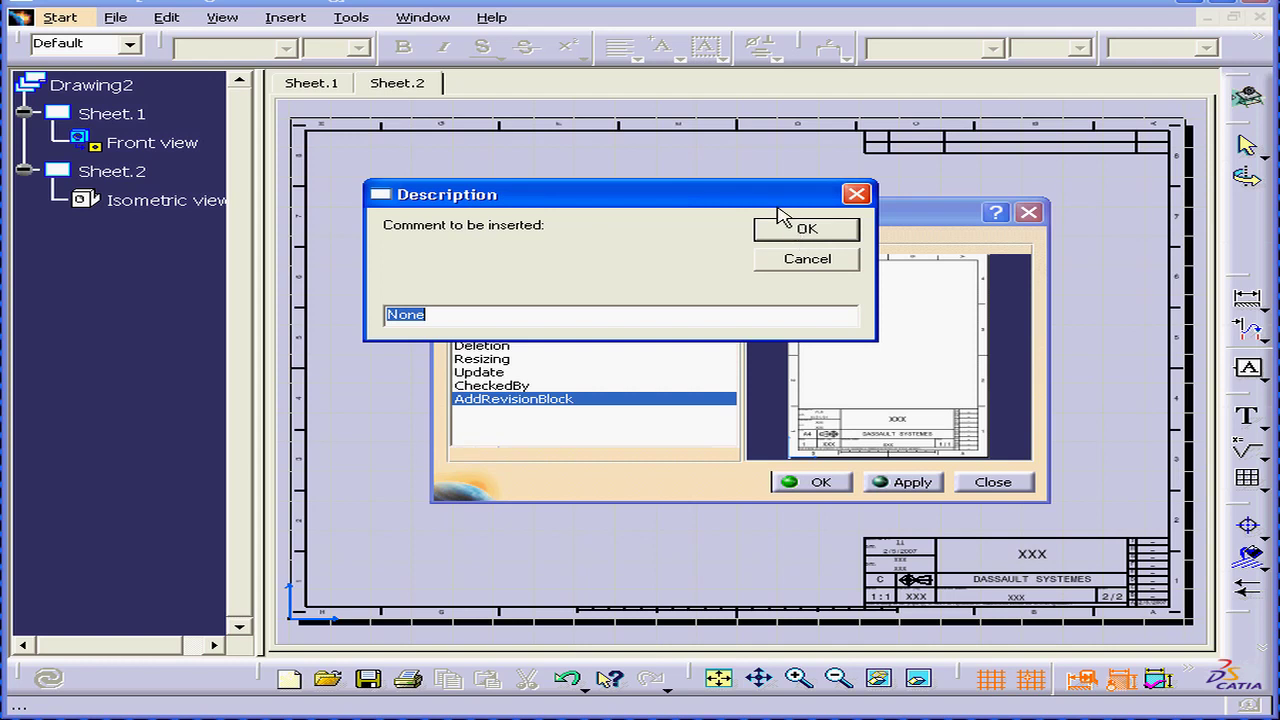
pyautogui.click(806, 232)
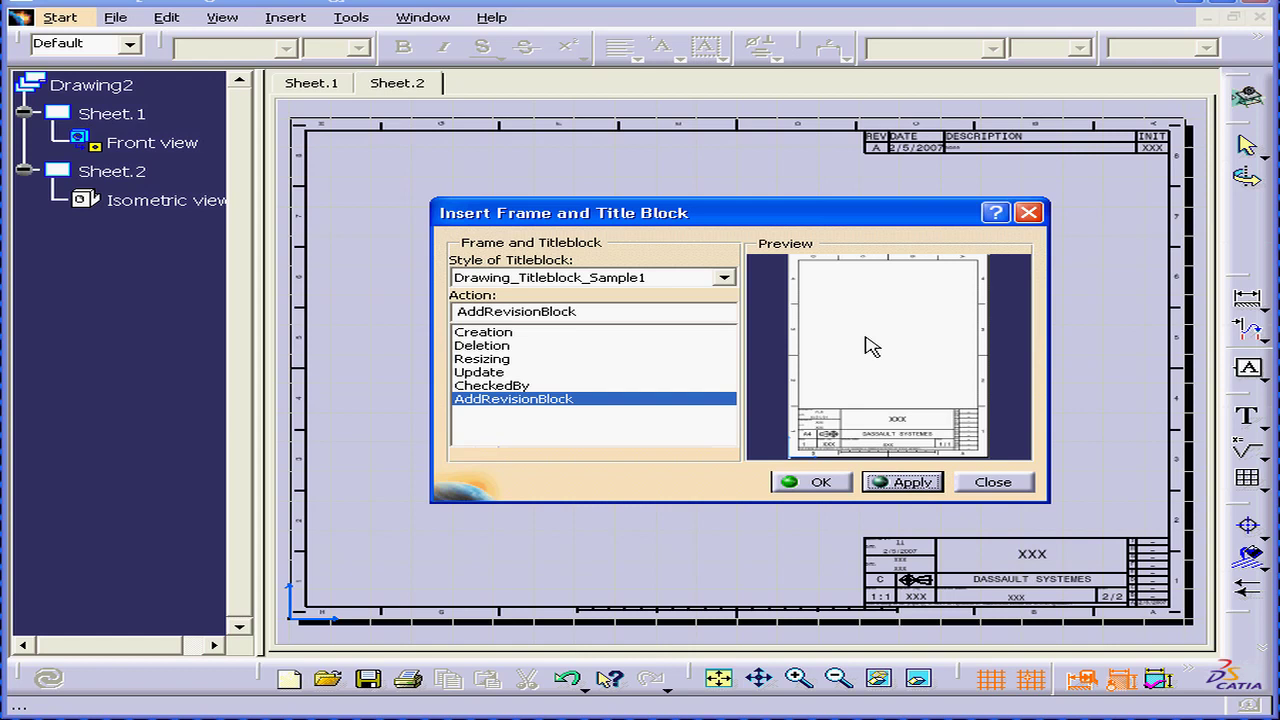
# Add a second revision row B, again keeping the default reviewer and comment
pyautogui.click(525, 386)
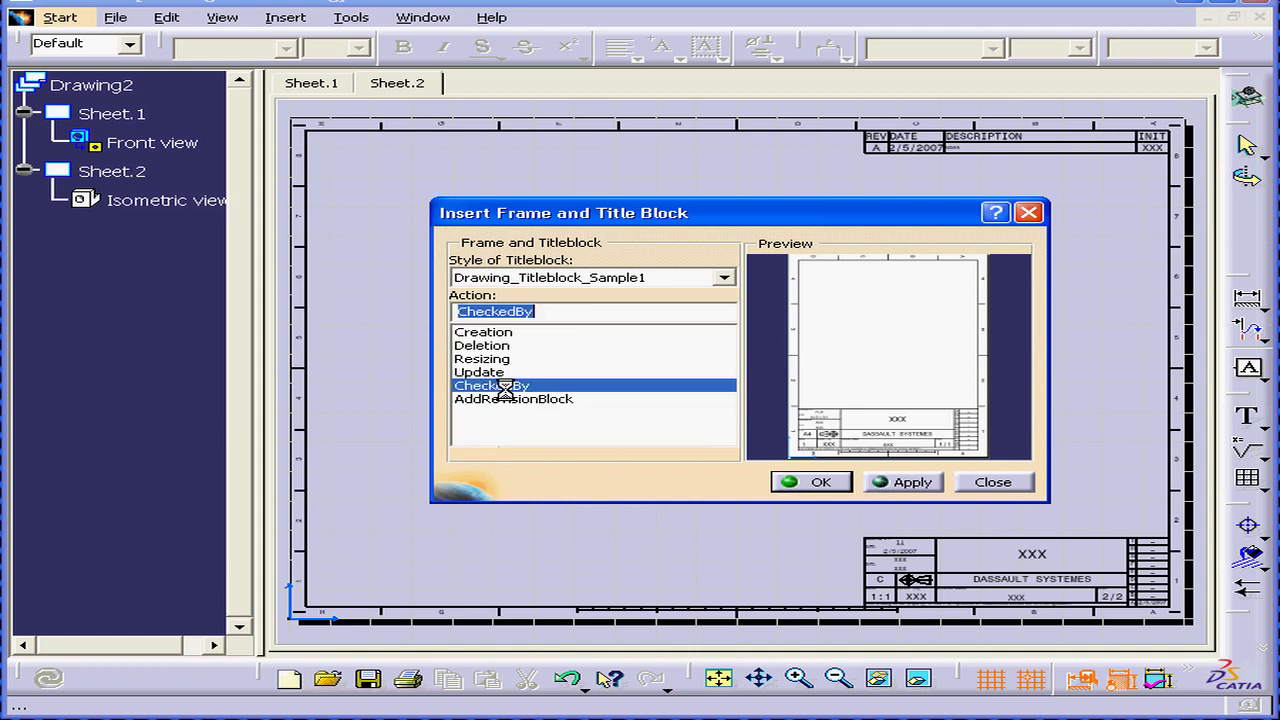
pyautogui.click(510, 400)
pyautogui.click(918, 484)
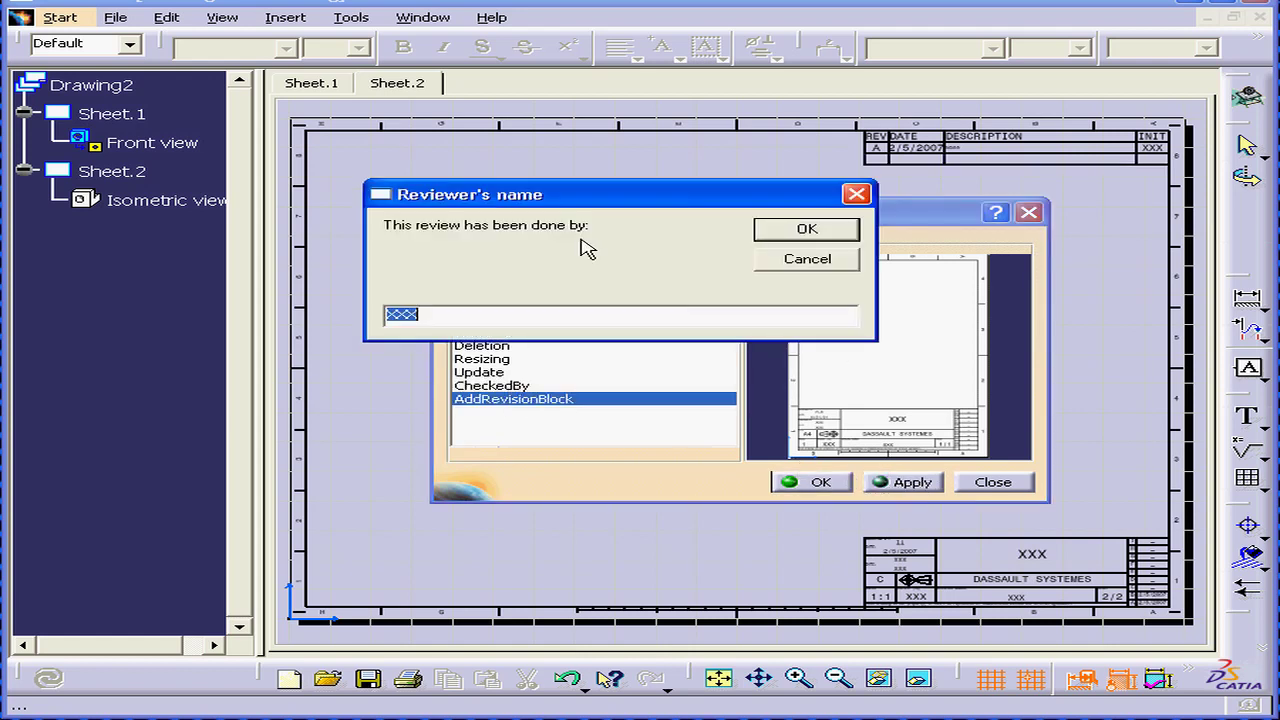
pyautogui.click(806, 230)
pyautogui.click(806, 230)
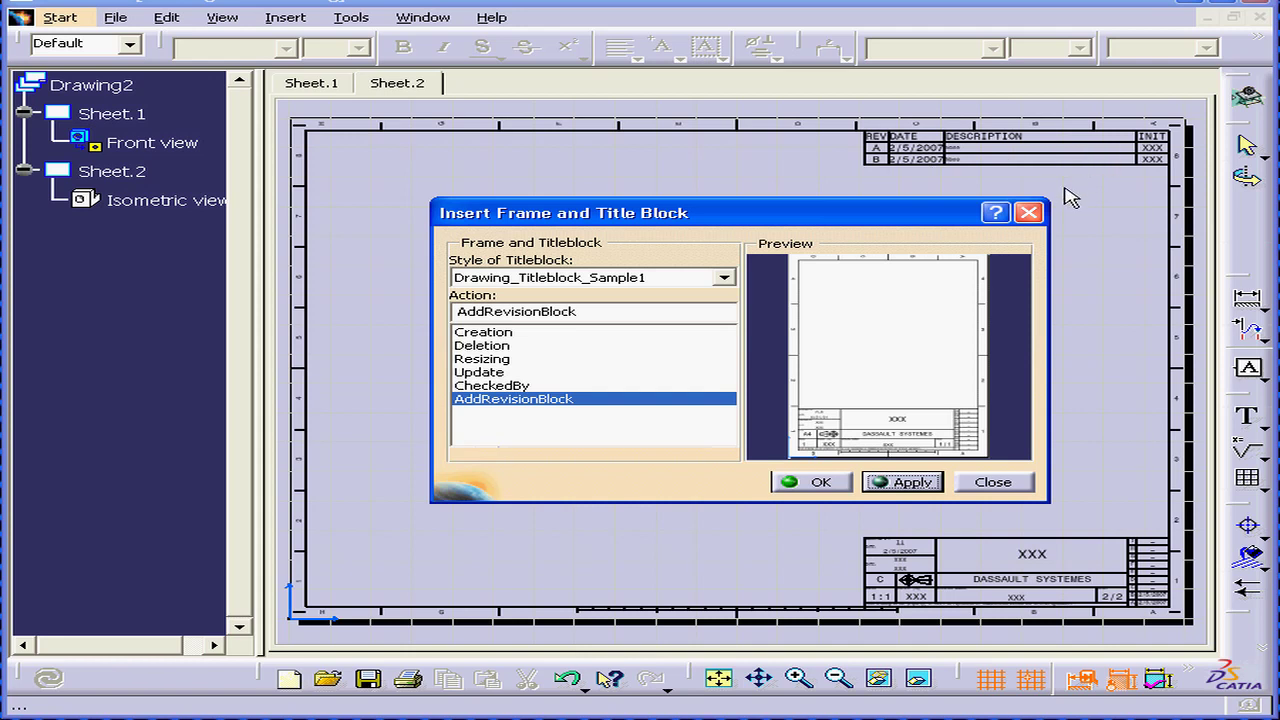
# Close the title block settings and replace row A's INIT entry XXX with MS
pyautogui.click(838, 482)
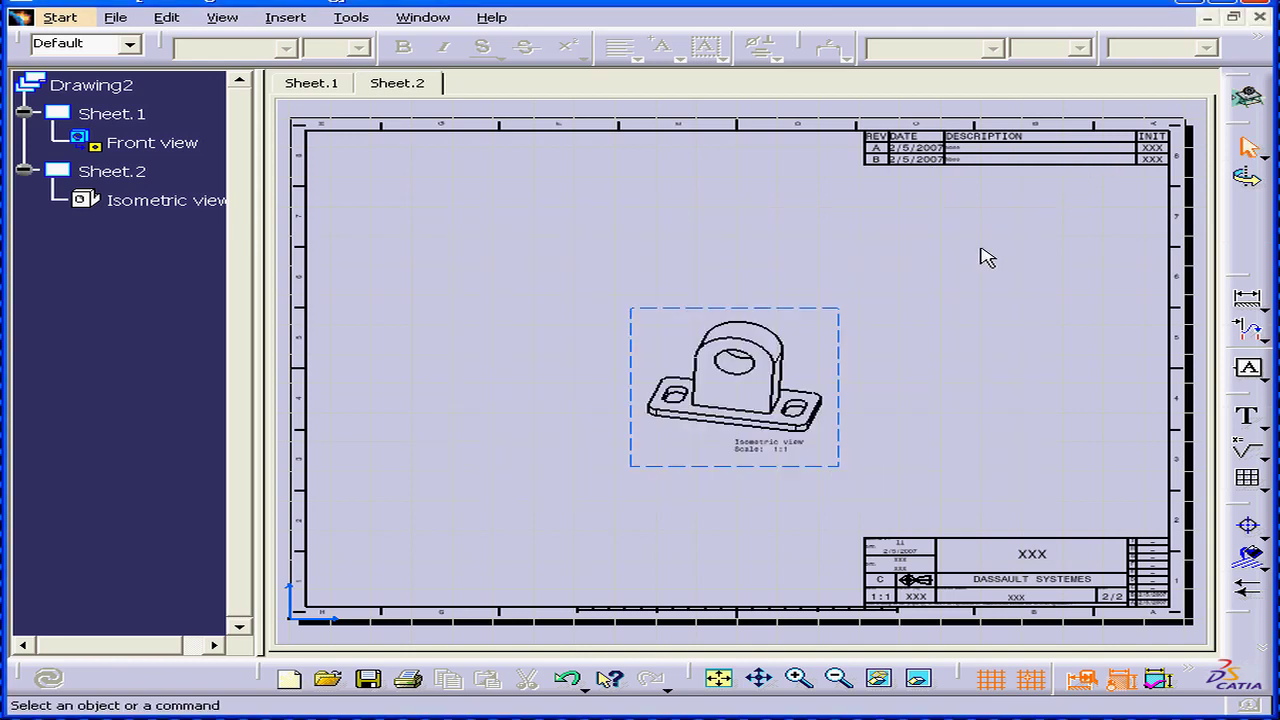
pyautogui.moveTo(1012, 248)
pyautogui.mouseDown(button='middle')
pyautogui.moveTo(1037, 226)
pyautogui.moveTo(894, 340)
pyautogui.moveTo(891, 237)
pyautogui.moveTo(823, 300)
pyautogui.moveTo(580, 371)
pyautogui.mouseUp(button='middle')
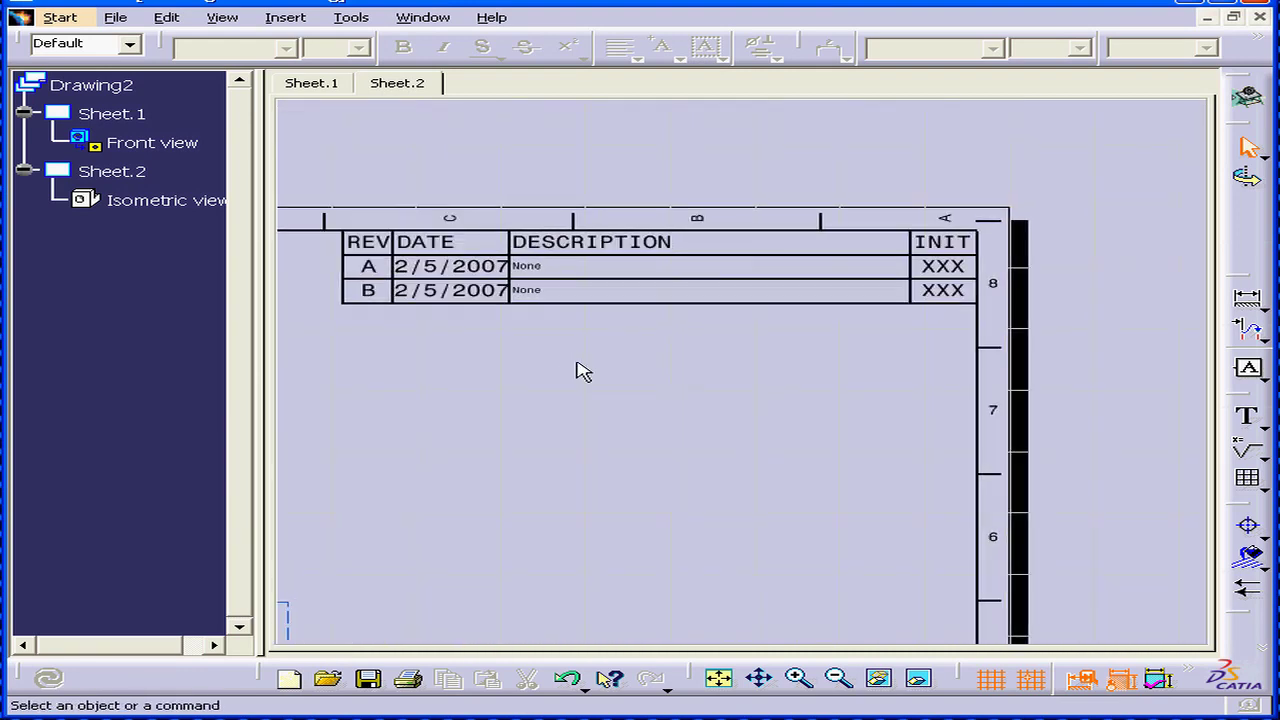
pyautogui.doubleClick(962, 271)
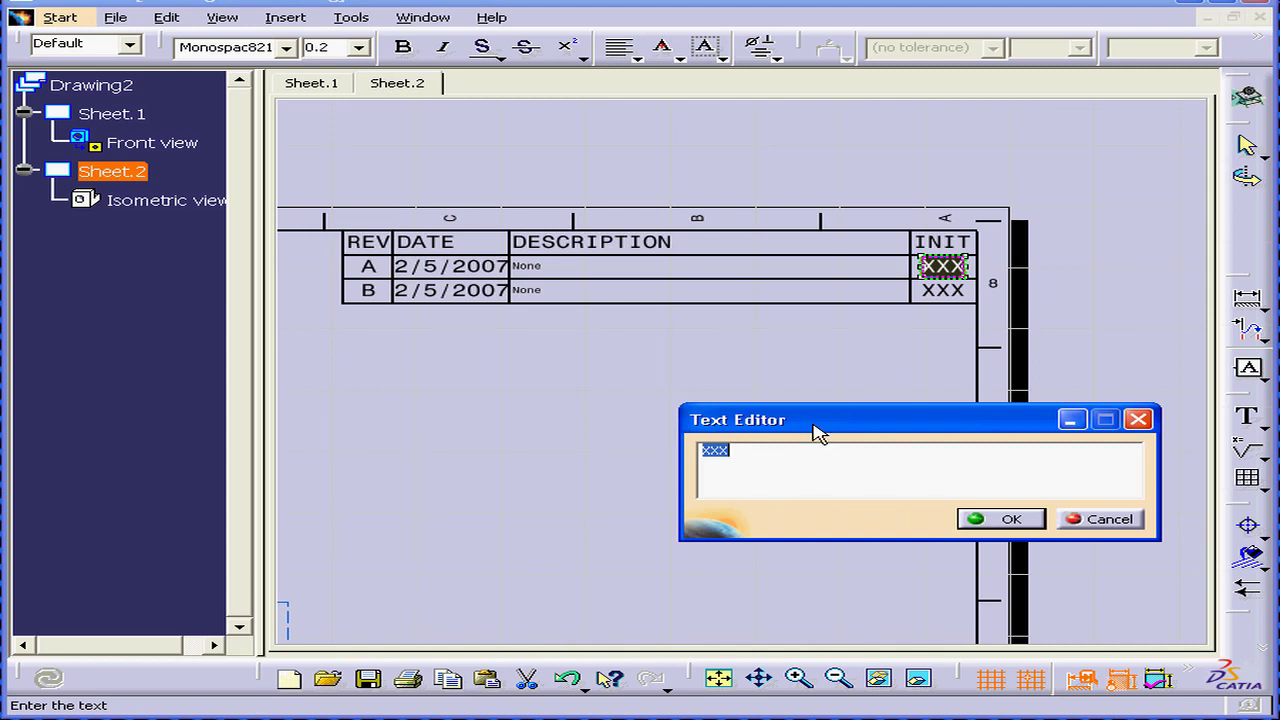
pyautogui.write('MS')
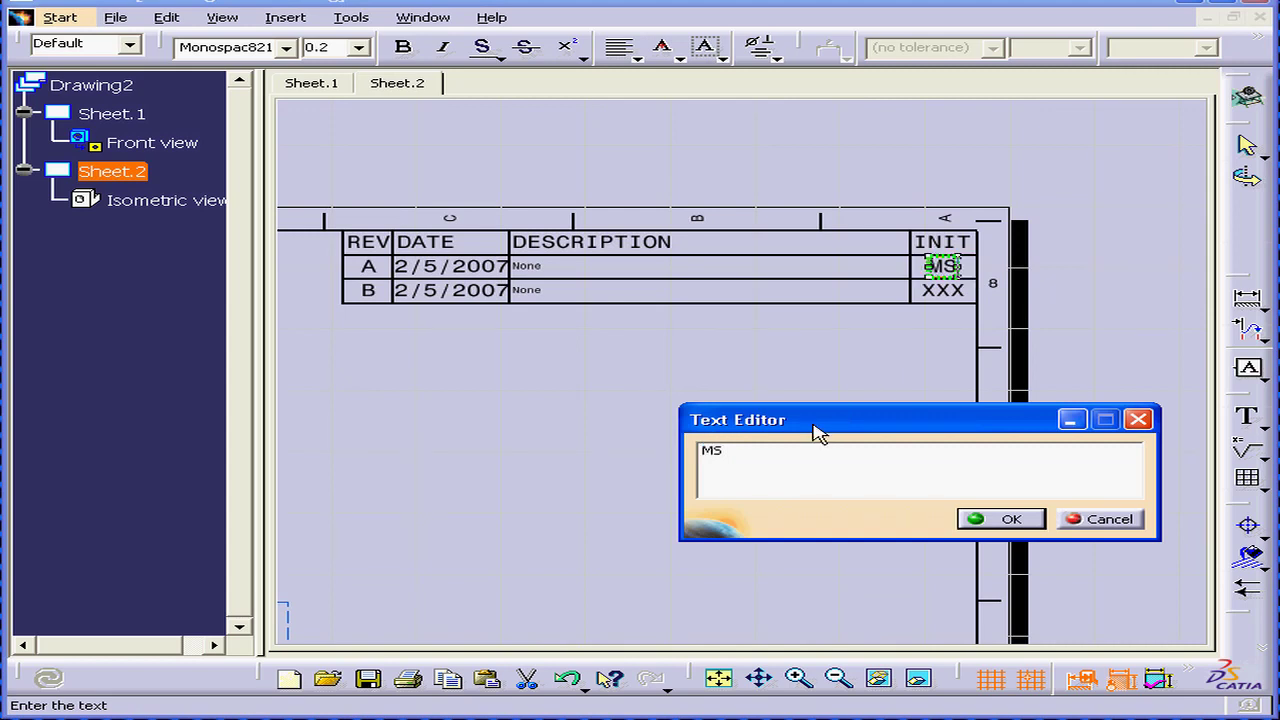
pyautogui.click(1012, 520)
pyautogui.scroll(-5, 811, 365)
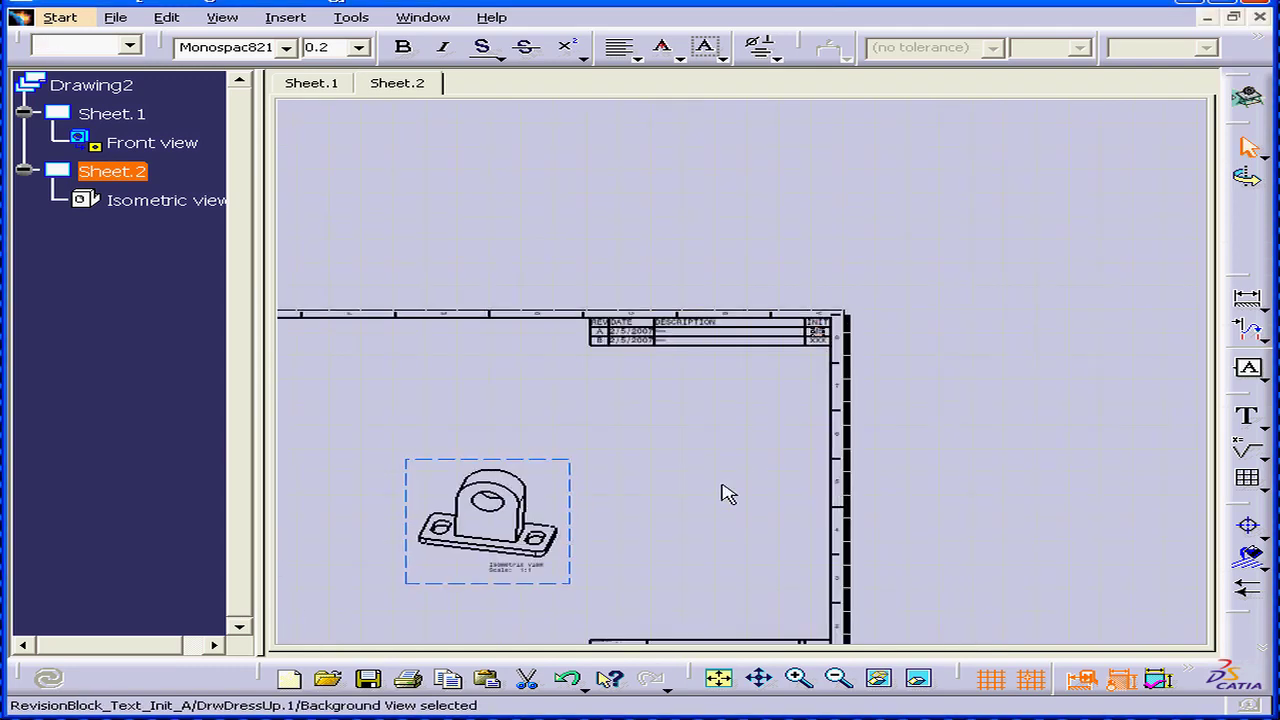
pyautogui.moveTo(980, 314); pyautogui.dragTo(855, 312, button='middle')
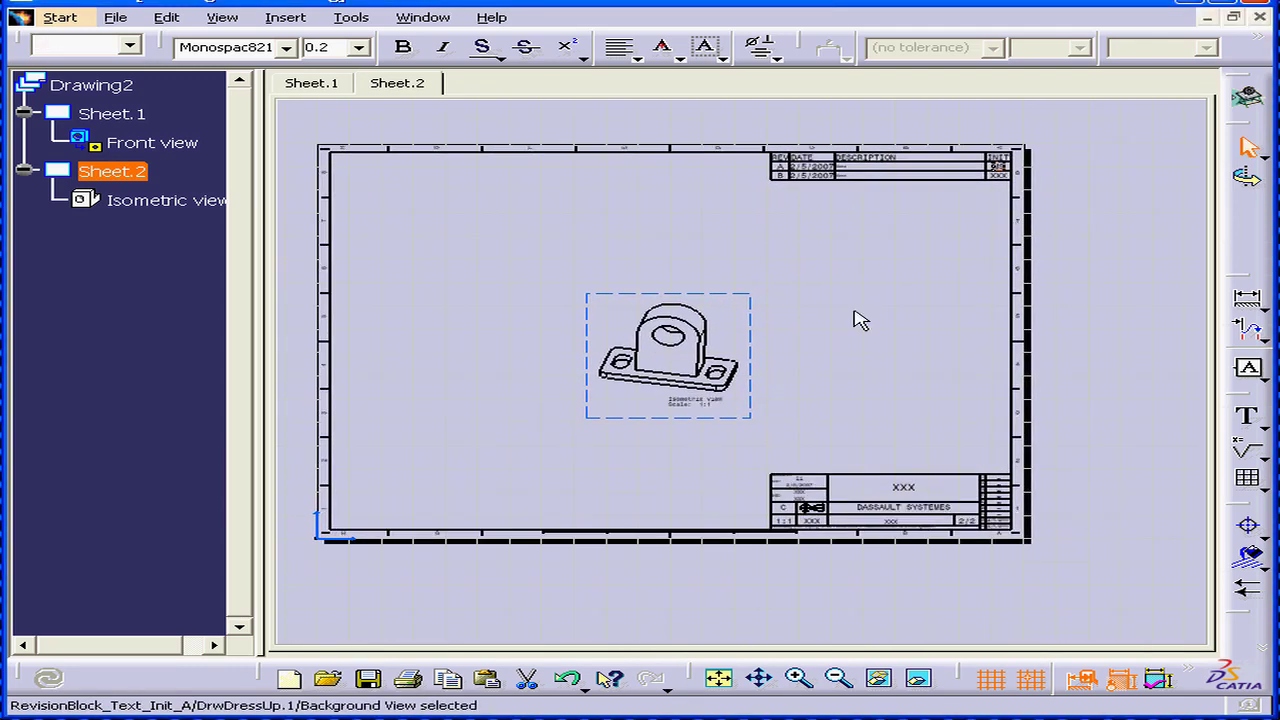
pyautogui.click(855, 318)
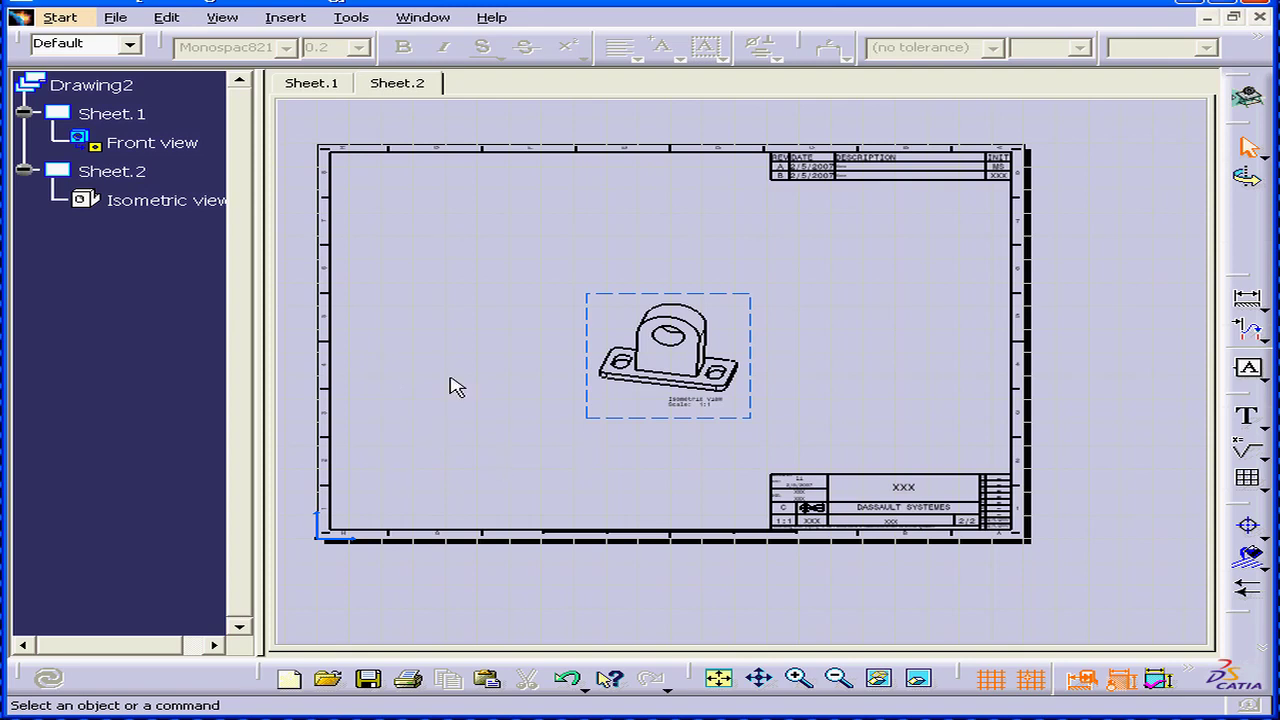
# Enter Working Views and drag the isometric view up and left inside the frame
pyautogui.click(166, 17)
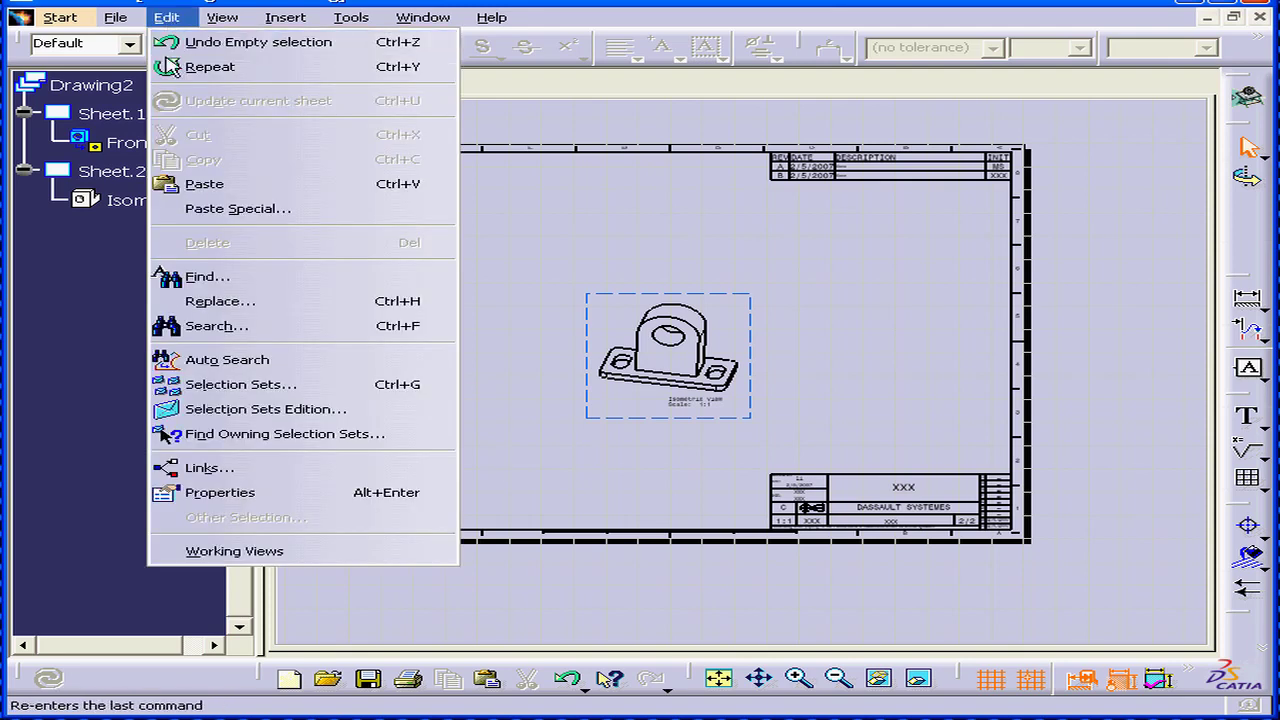
pyautogui.click(254, 552)
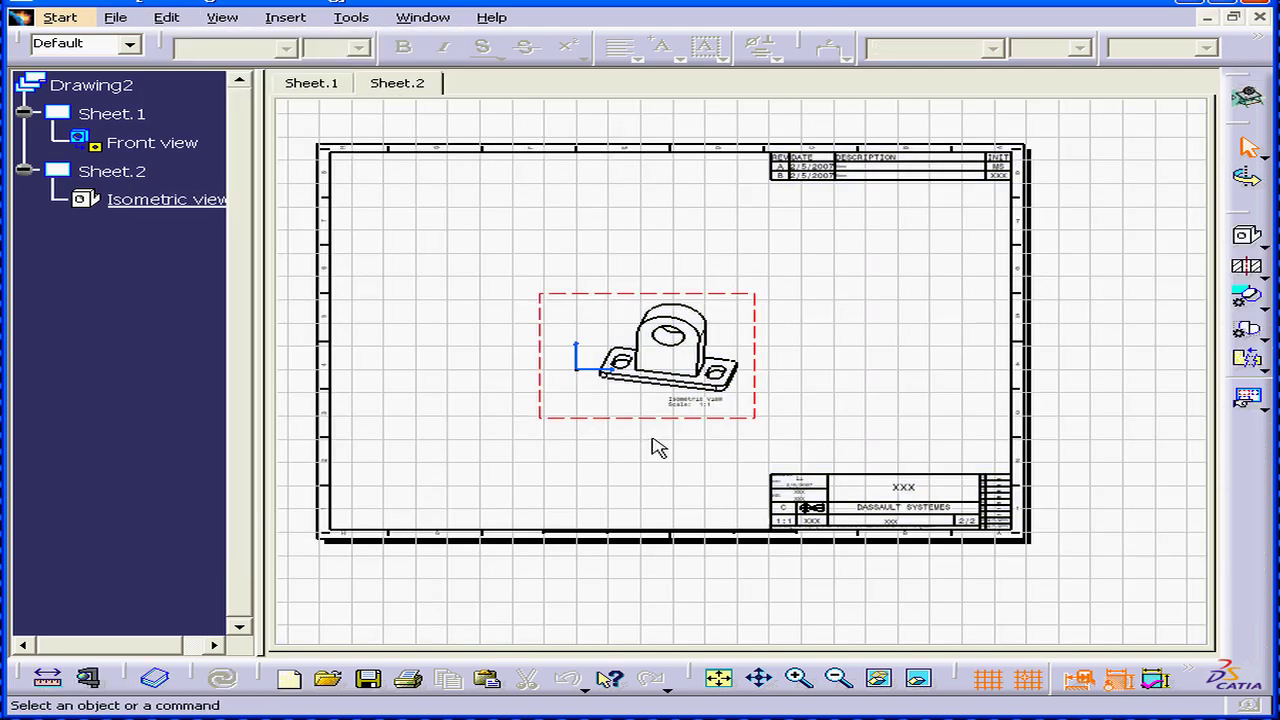
pyautogui.moveTo(872, 447); pyautogui.dragTo(894, 423, button='middle')
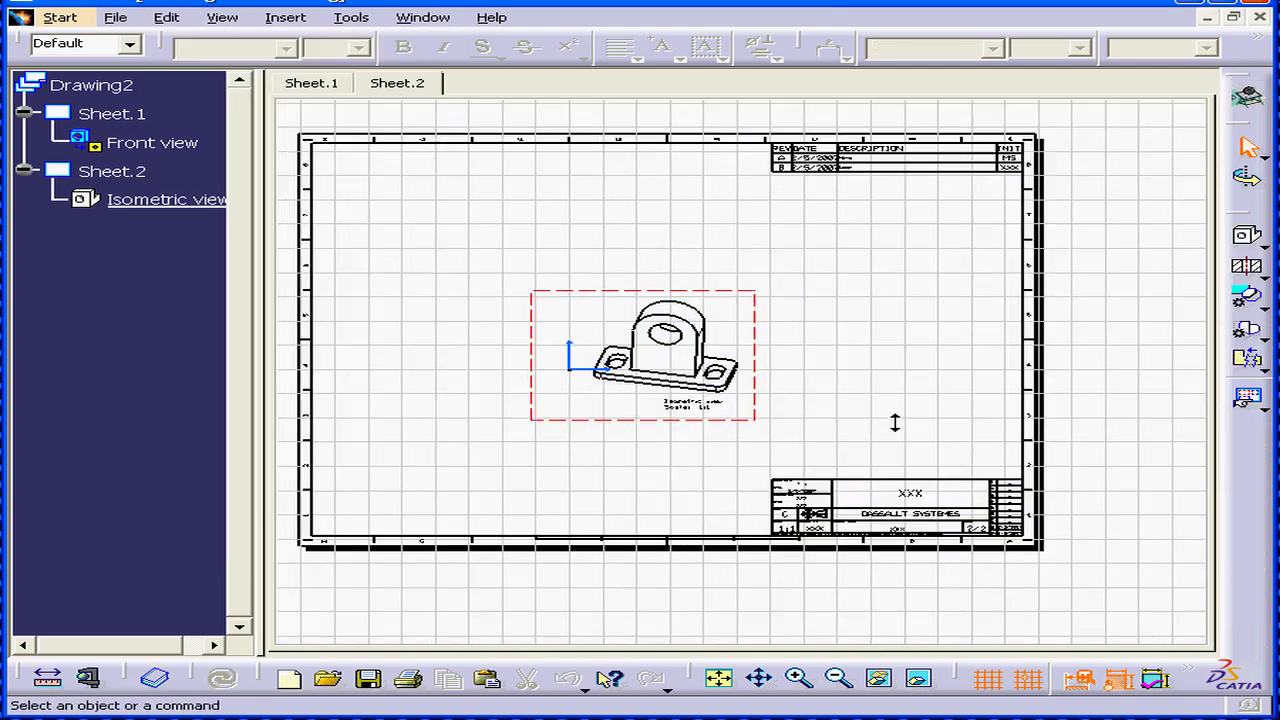
pyautogui.moveTo(951, 286)
pyautogui.mouseDown(button='middle')
pyautogui.moveTo(912, 383)
pyautogui.moveTo(1014, 283)
pyautogui.moveTo(787, 447)
pyautogui.mouseUp(button='middle')
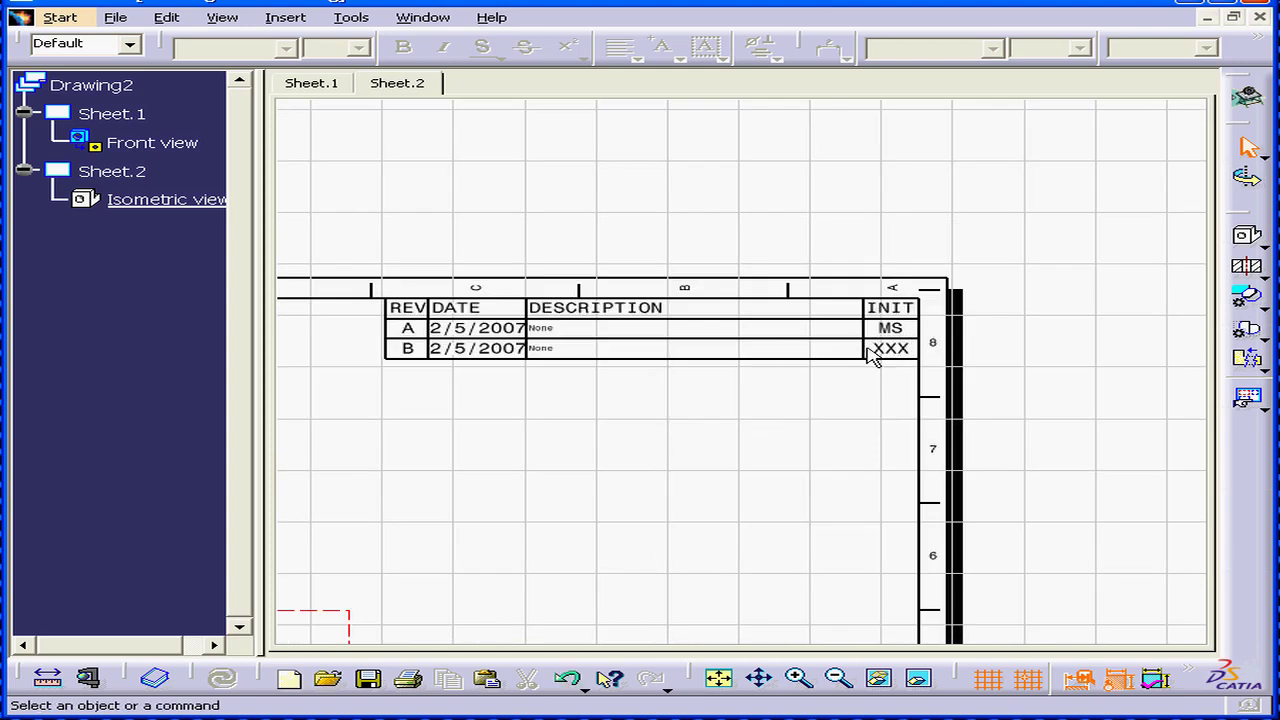
pyautogui.moveTo(623, 483); pyautogui.dragTo(926, 248, button='middle')
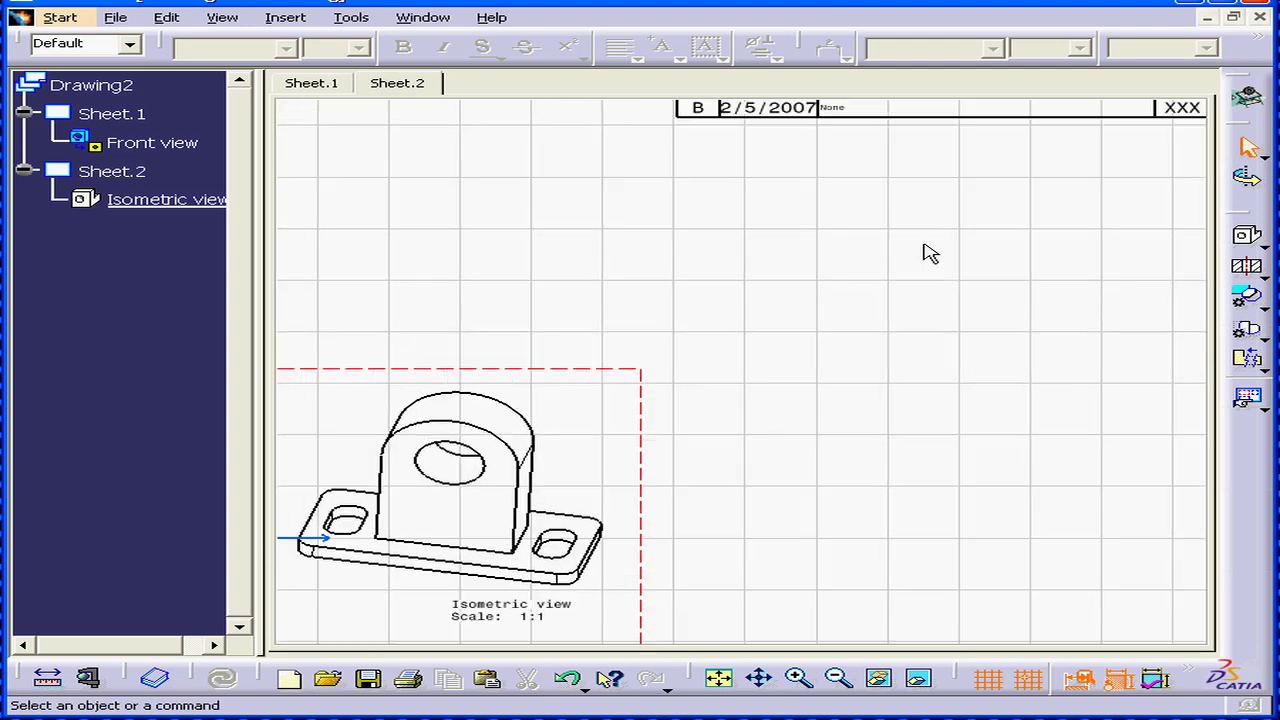
pyautogui.moveTo(736, 441); pyautogui.dragTo(851, 429, button='middle')
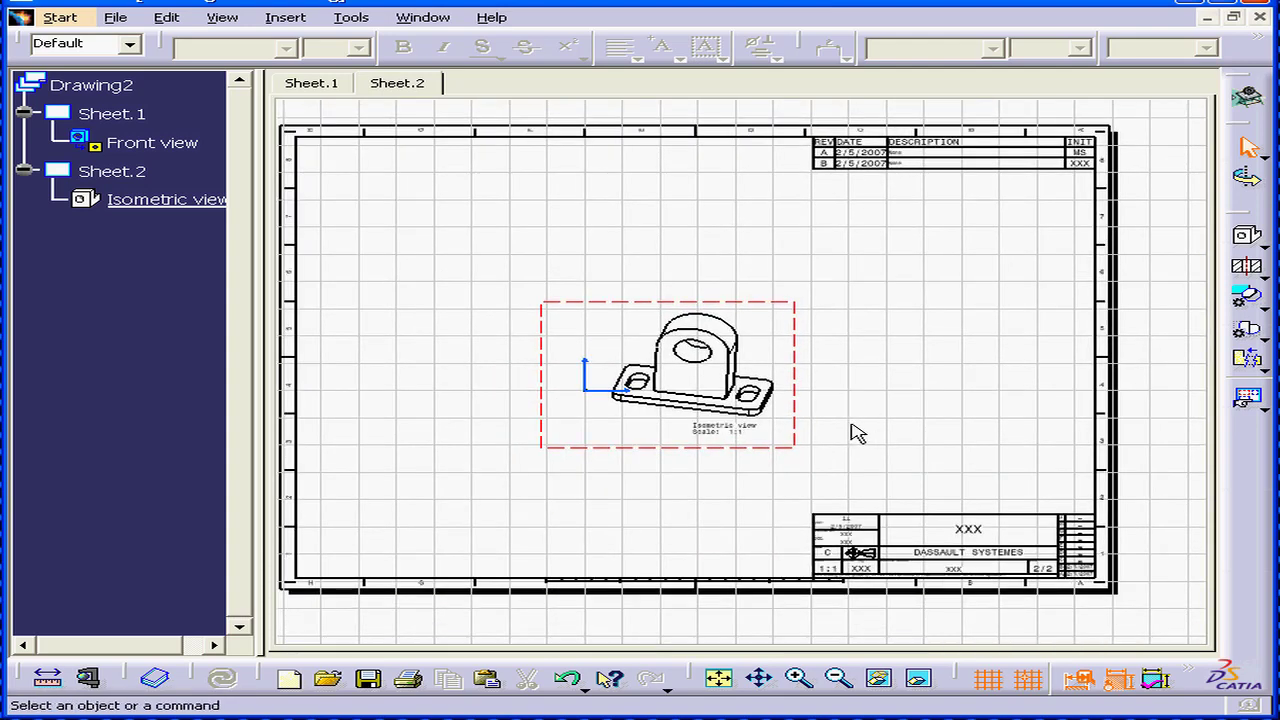
pyautogui.moveTo(806, 436); pyautogui.dragTo(708, 372)
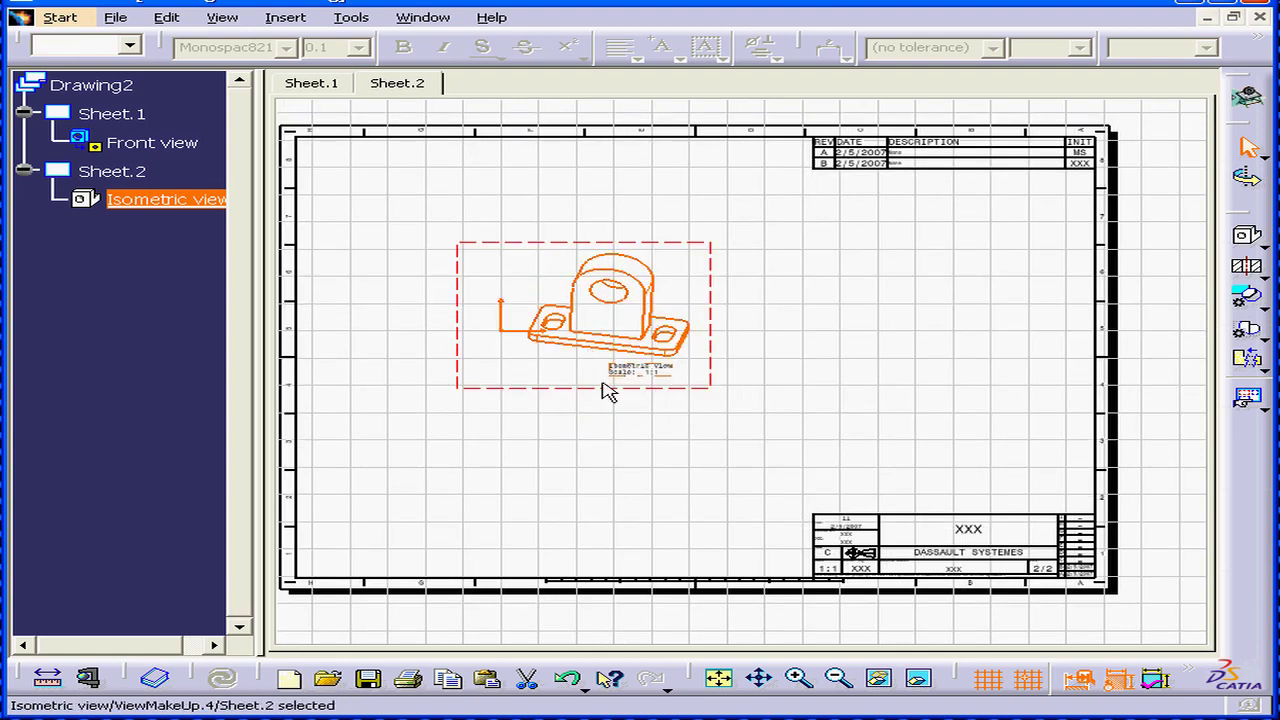